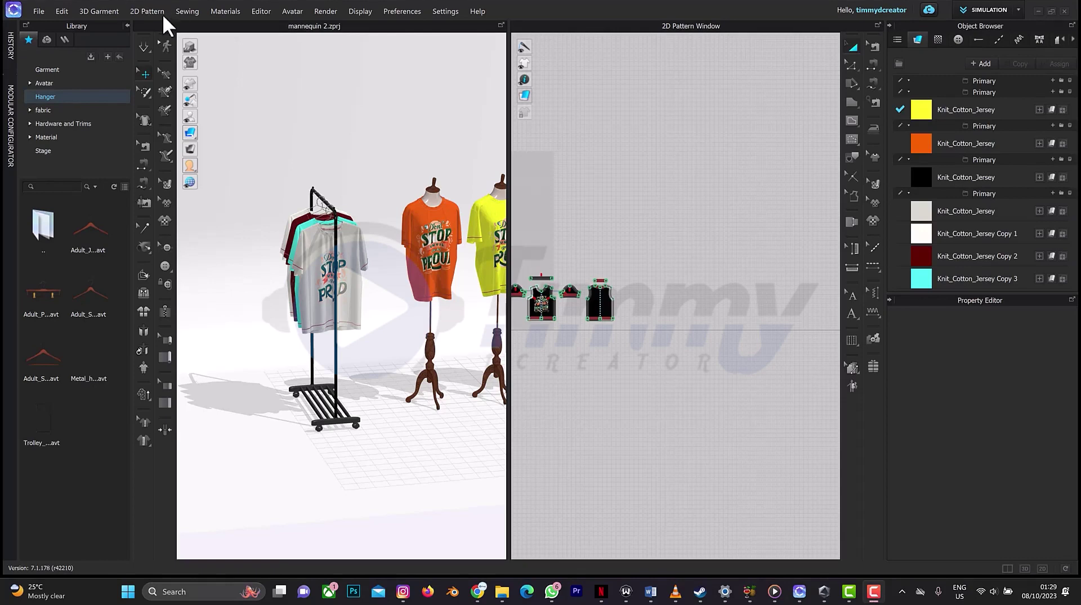
Examine the finished scene of T-shirts hanging on the trolley rack beside the mannequins
{"action": "right_click_drag", "start_coordinate": [350, 282], "coordinate": [311, 283]}
{"action": "scroll", "coordinate": [362, 261], "scroll_direction": "up", "scroll_amount": 3}
{"action": "scroll", "coordinate": [412, 191], "scroll_direction": "up", "scroll_amount": 4}
{"action": "middle_click_drag", "start_coordinate": [411, 190], "coordinate": [315, 231]}
{"action": "scroll", "coordinate": [311, 227], "scroll_direction": "down", "scroll_amount": 1}
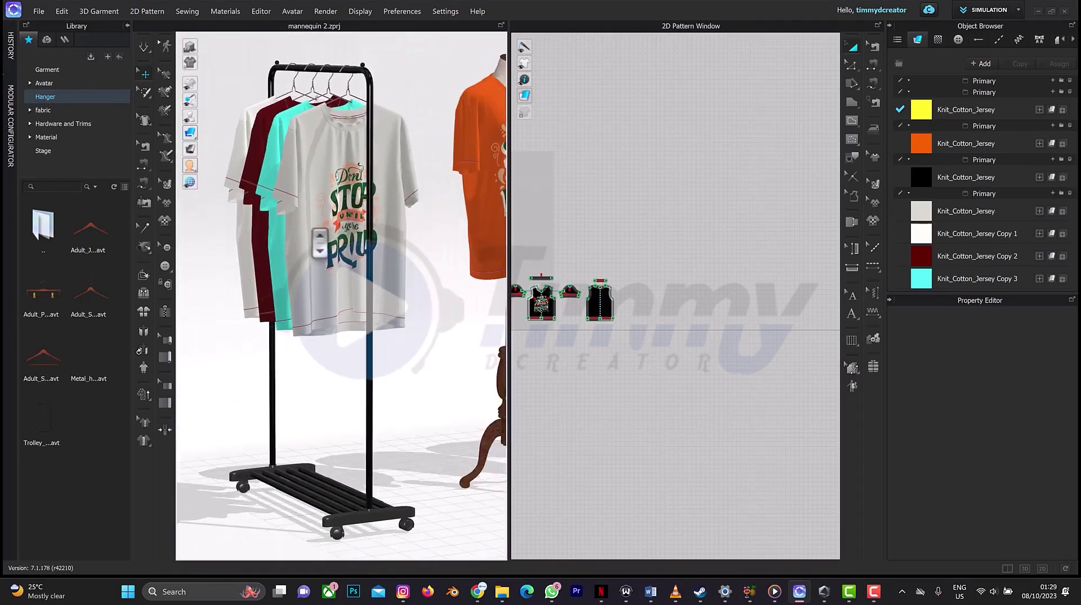
{"action": "scroll", "coordinate": [318, 239], "scroll_direction": "down", "scroll_amount": 5}
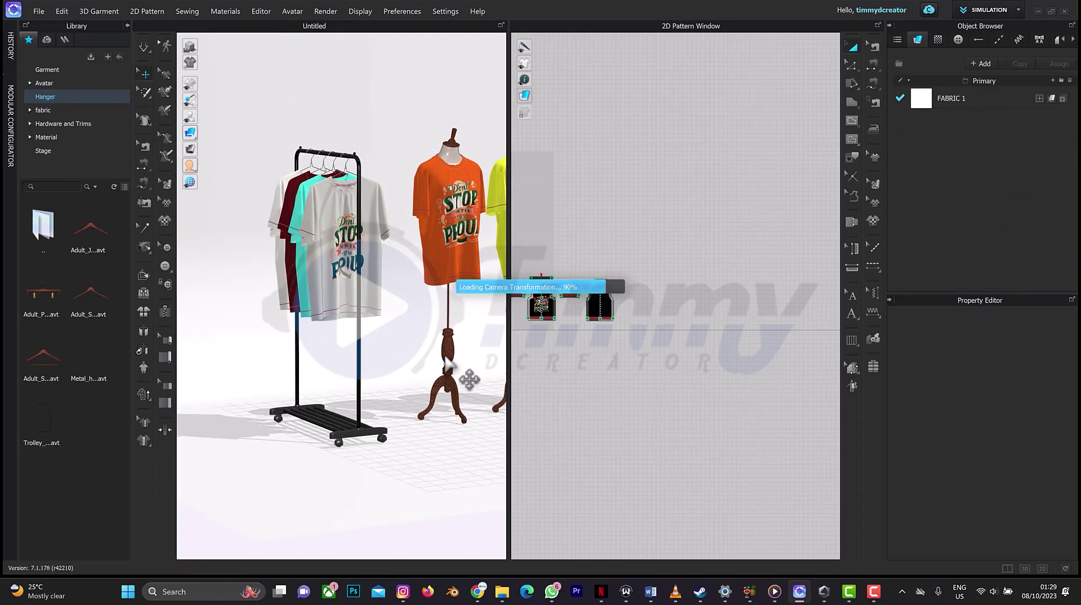
{"action": "scroll", "coordinate": [467, 413], "scroll_direction": "down", "scroll_amount": 4}
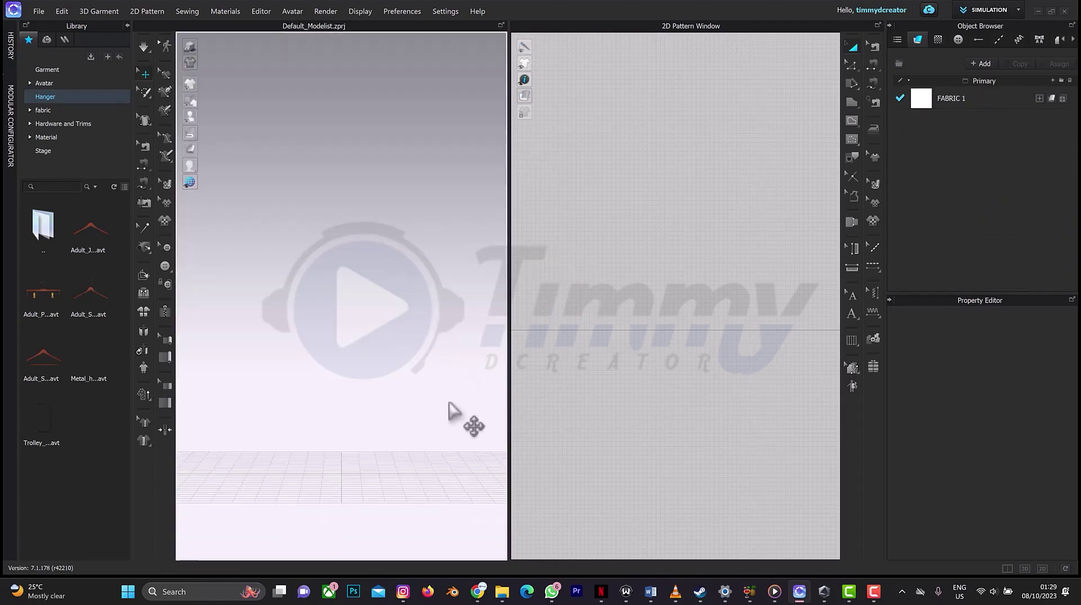
Load the trolley rack from the library's Hanger folder into the empty 3D scene
{"action": "middle_click_drag", "start_coordinate": [414, 385], "coordinate": [406, 414]}
{"action": "left_click_drag", "start_coordinate": [35, 414], "coordinate": [326, 471]}
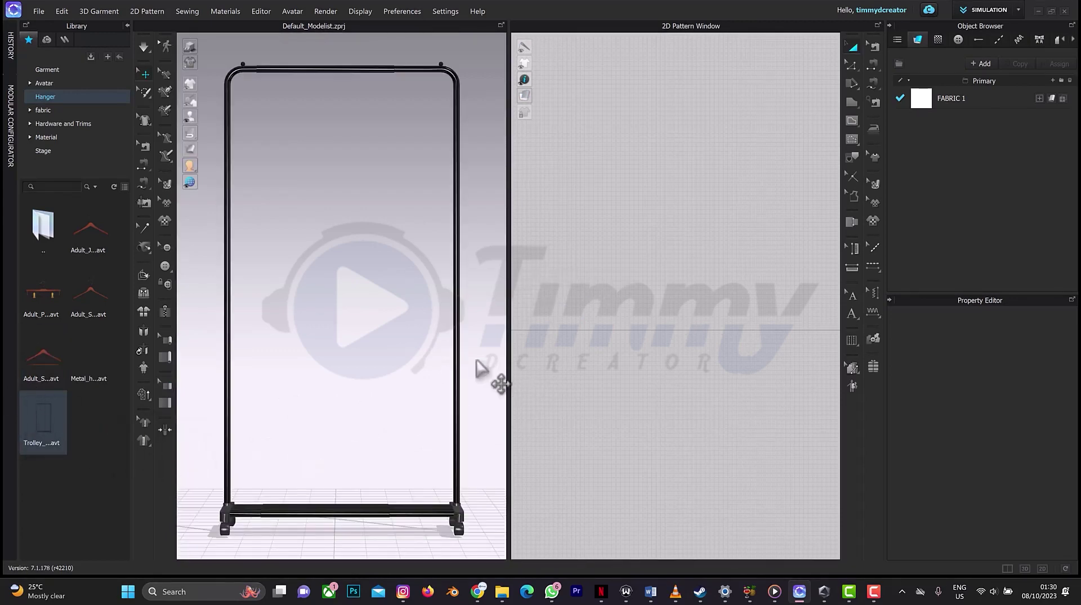
{"action": "scroll", "coordinate": [393, 336], "scroll_direction": "down", "scroll_amount": 5}
{"action": "right_click_drag", "start_coordinate": [406, 281], "coordinate": [363, 307]}
Bring Metal_hanger_01.avt into the scene with the Add load type, keeping the trolley rack
{"action": "mouse_move", "coordinate": [93, 351]}
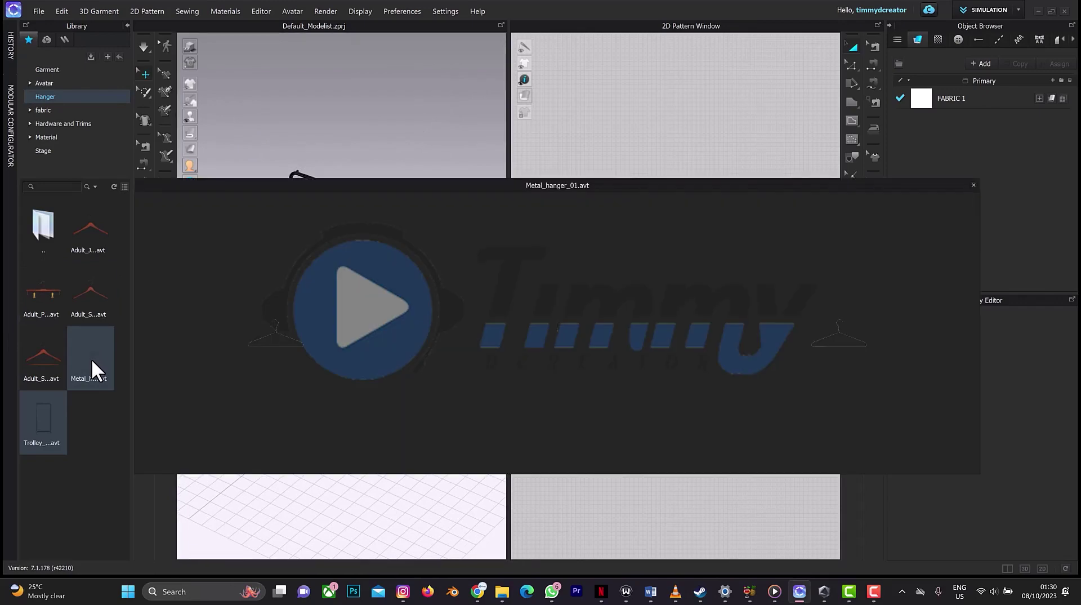
{"action": "left_click_drag", "start_coordinate": [90, 354], "coordinate": [216, 310]}
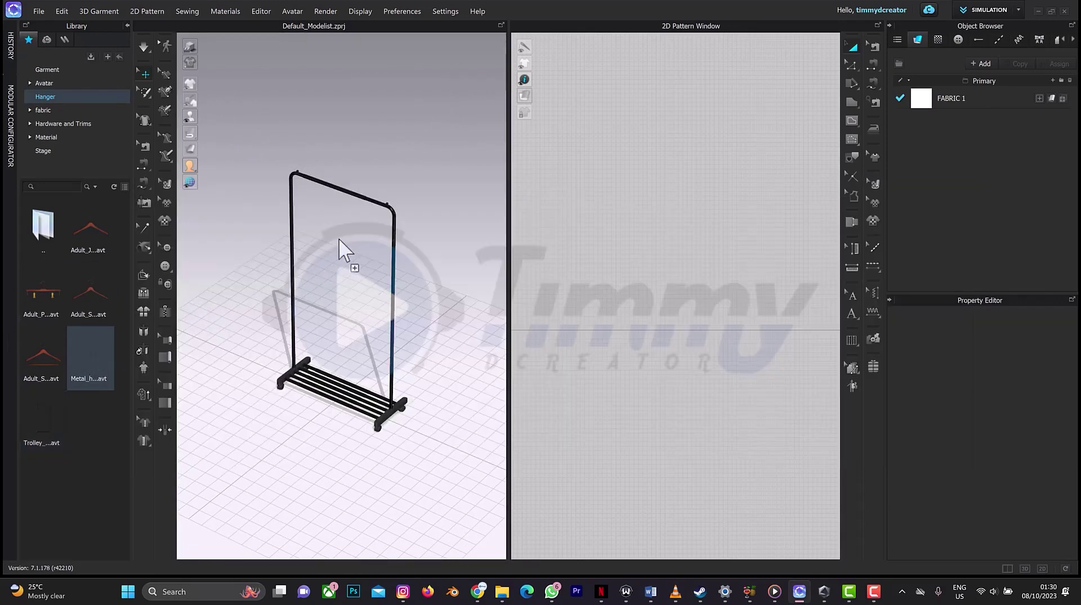
{"action": "left_click_drag", "start_coordinate": [362, 224], "coordinate": [367, 231]}
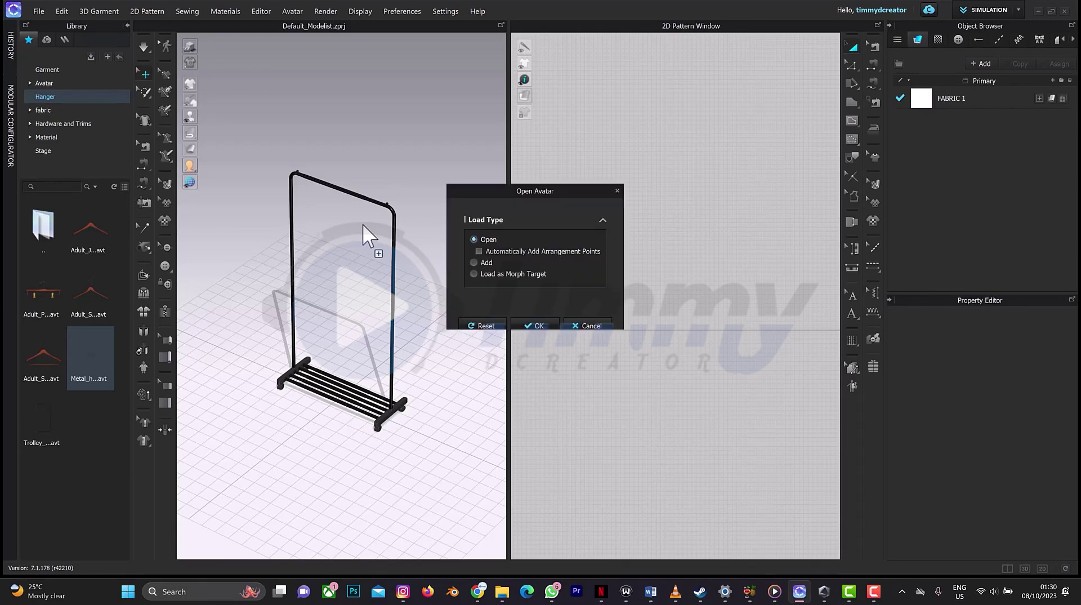
{"action": "left_click", "coordinate": [474, 262]}
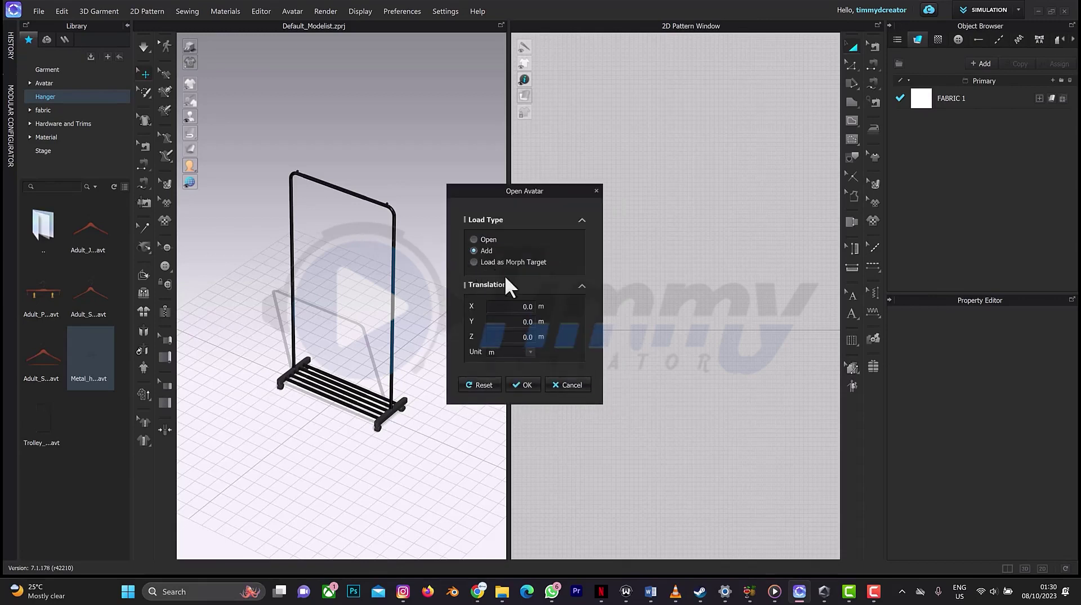
{"action": "left_click", "coordinate": [535, 383]}
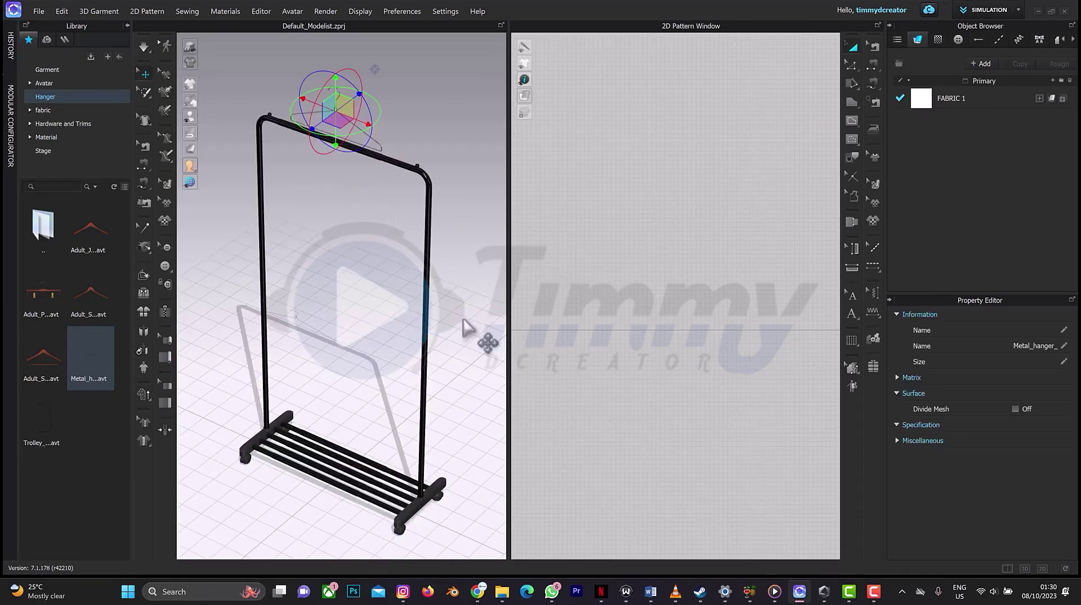
Lower the metal hanger to the rack's top rail and slide it along to one end
{"action": "right_click_drag", "start_coordinate": [420, 152], "coordinate": [331, 101]}
{"action": "left_click_drag", "start_coordinate": [326, 102], "coordinate": [374, 93]}
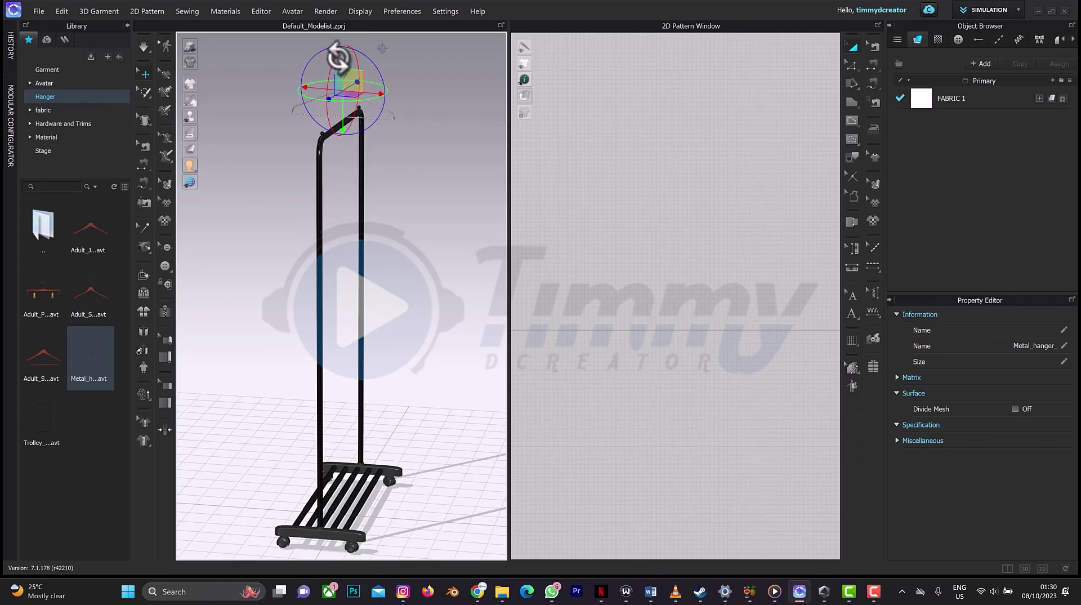
{"action": "left_click_drag", "start_coordinate": [342, 60], "coordinate": [344, 119]}
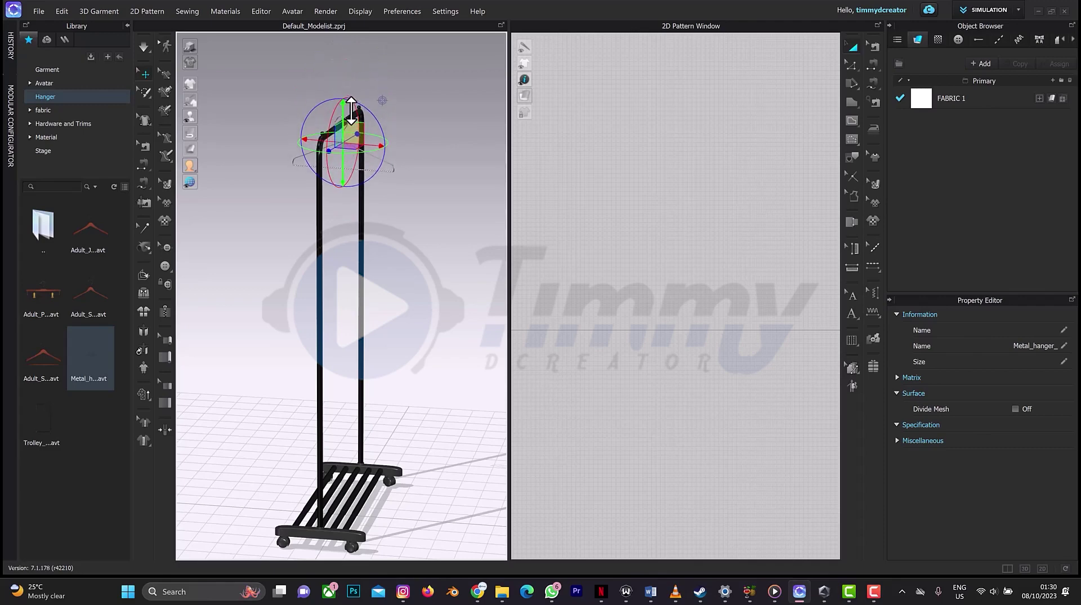
{"action": "right_click_drag", "start_coordinate": [400, 73], "coordinate": [350, 79]}
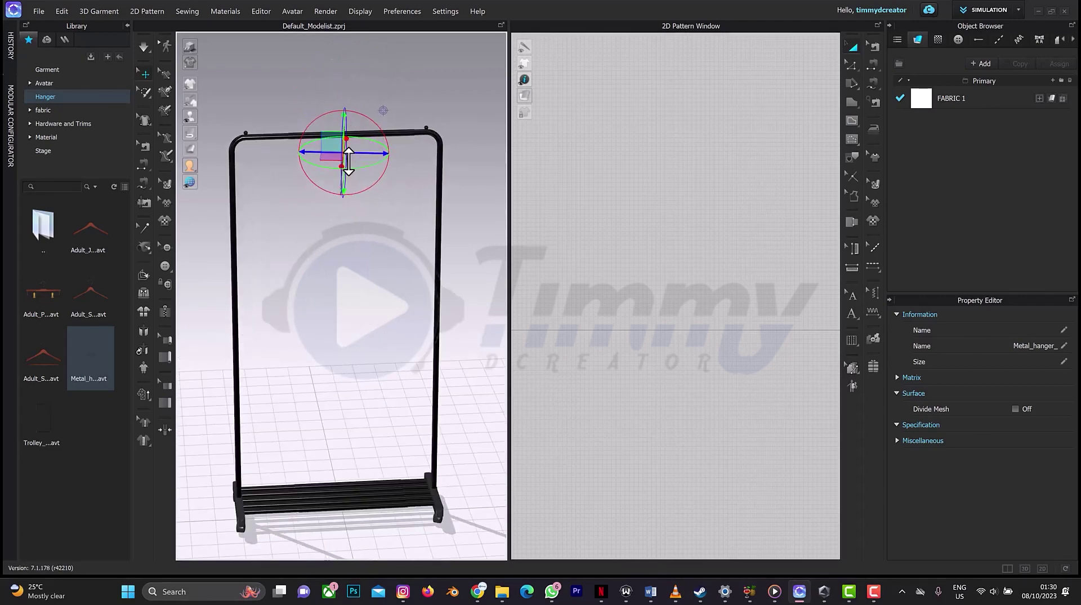
{"action": "left_click_drag", "start_coordinate": [357, 168], "coordinate": [277, 153]}
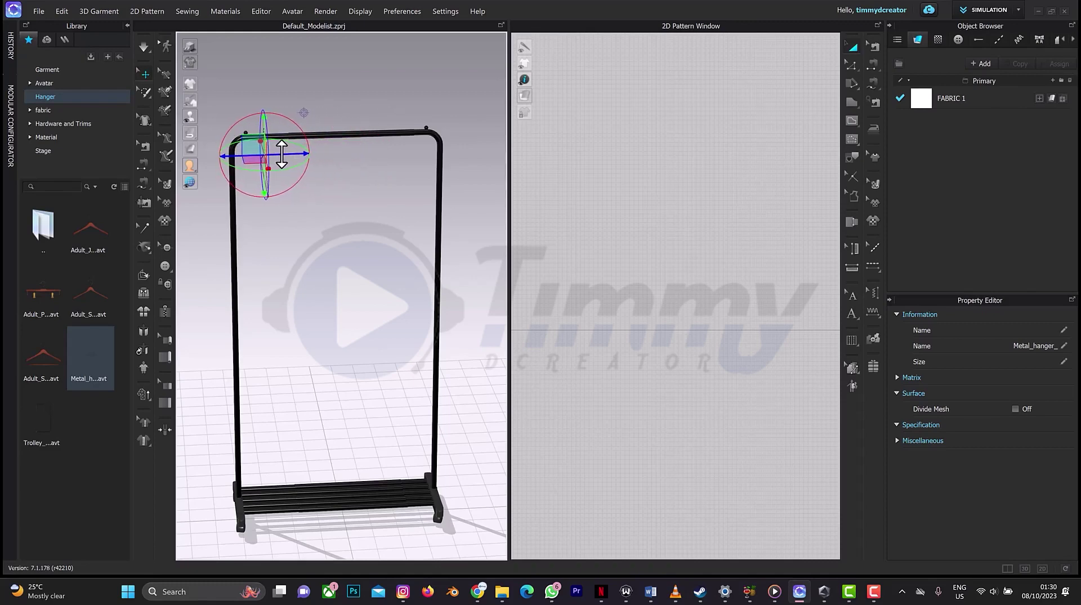
Fine-tune the metal hanger's height so its hook sits on the rack's top rail
{"action": "right_click_drag", "start_coordinate": [307, 150], "coordinate": [339, 139]}
{"action": "scroll", "coordinate": [340, 138], "scroll_direction": "up", "scroll_amount": 3}
{"action": "middle_click_drag", "start_coordinate": [347, 157], "coordinate": [340, 257]}
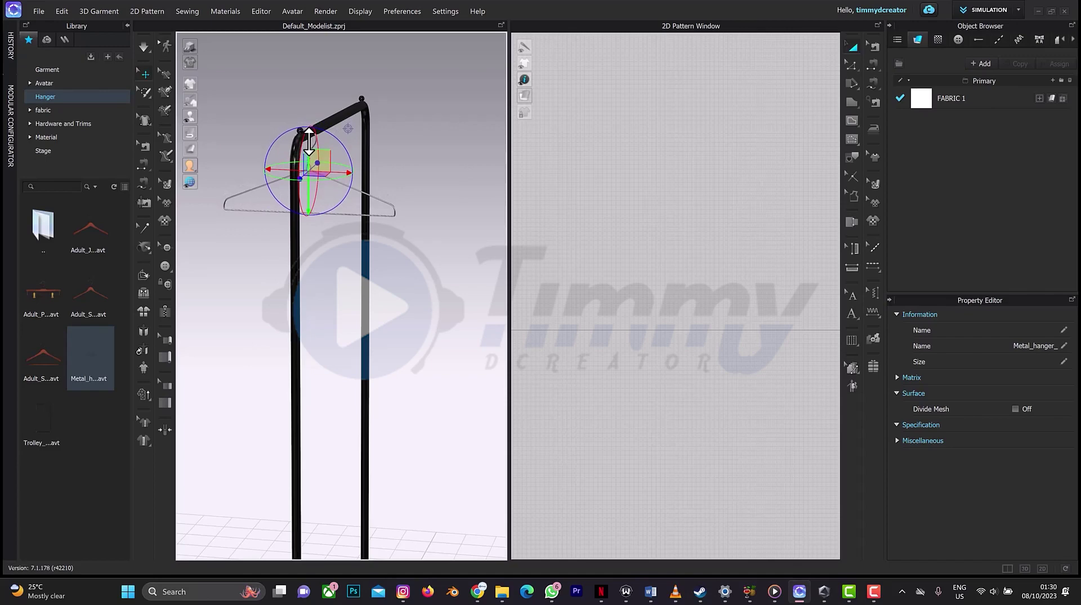
{"action": "right_click_drag", "start_coordinate": [311, 142], "coordinate": [403, 147]}
{"action": "scroll", "coordinate": [382, 164], "scroll_direction": "down", "scroll_amount": 3}
{"action": "middle_click_drag", "start_coordinate": [384, 189], "coordinate": [415, 175]}
{"action": "scroll", "coordinate": [423, 164], "scroll_direction": "up", "scroll_amount": 6}
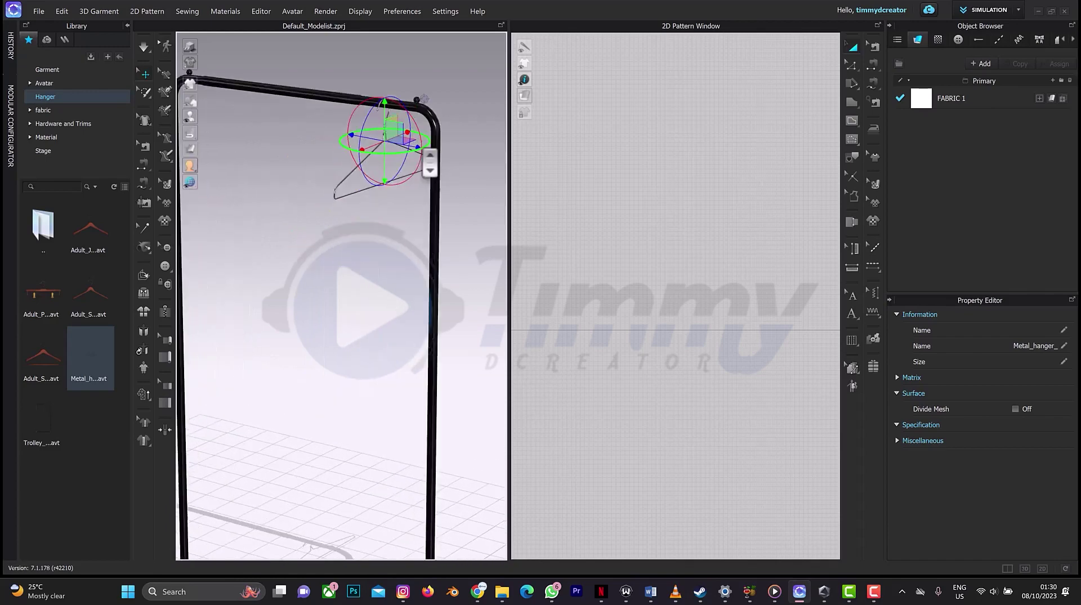
{"action": "right_click_drag", "start_coordinate": [410, 145], "coordinate": [373, 140]}
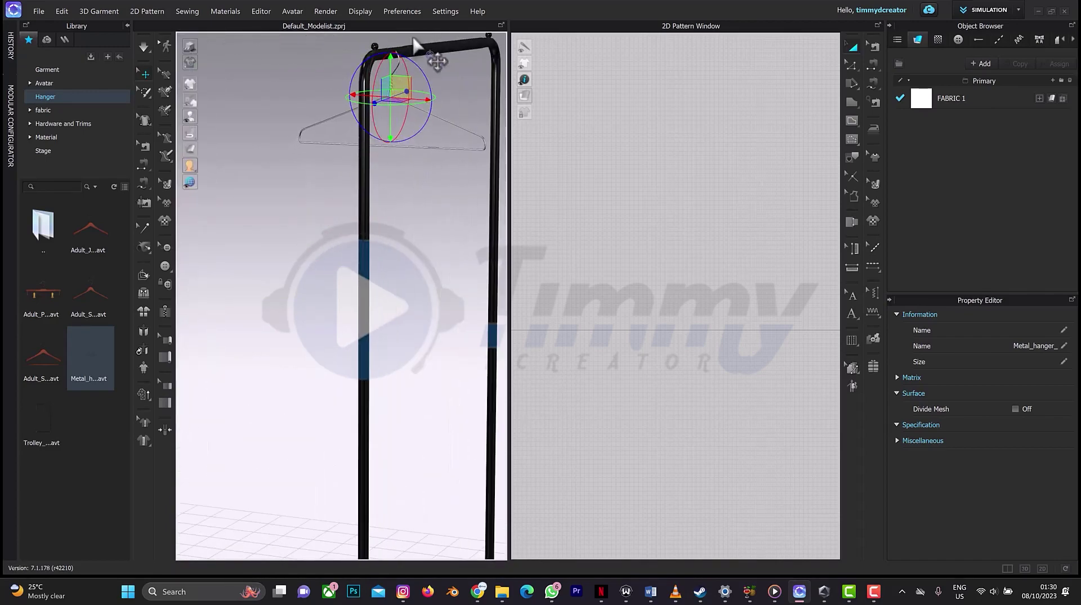
{"action": "middle_click_drag", "start_coordinate": [422, 50], "coordinate": [393, 137]}
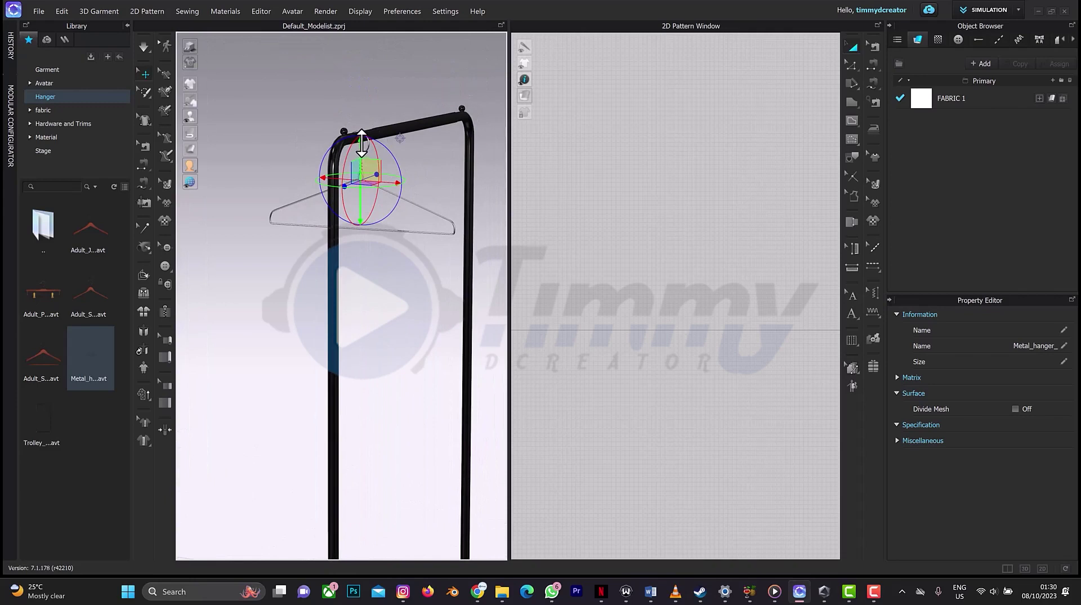
{"action": "left_click_drag", "start_coordinate": [361, 144], "coordinate": [362, 142]}
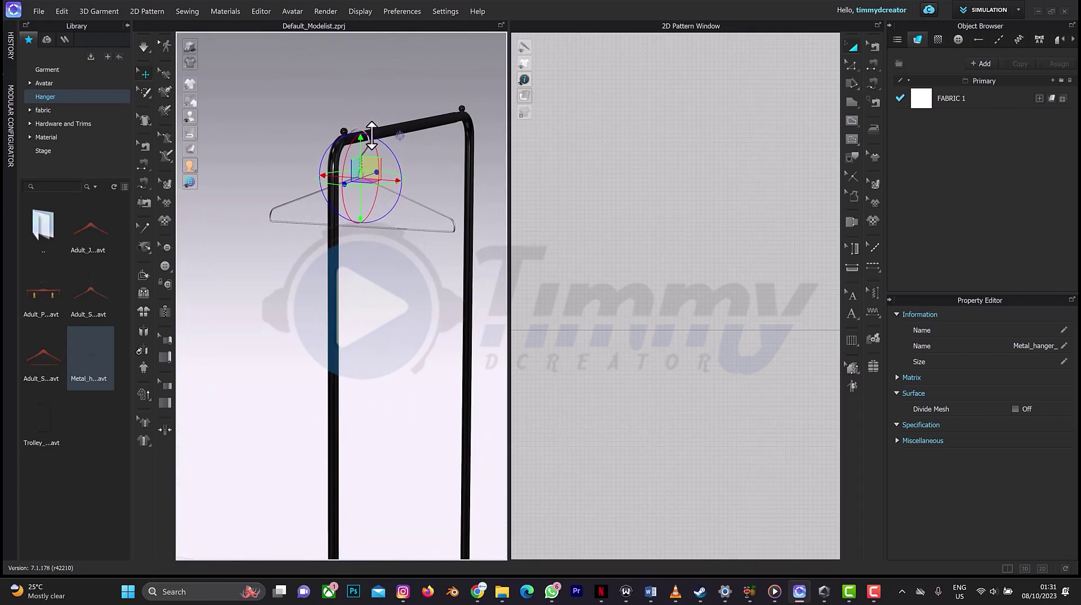
Find SHIRT.zprj in the library's parent folders and bring its garment into the scene with the Add load type
{"action": "right_click_drag", "start_coordinate": [383, 142], "coordinate": [426, 135]}
{"action": "scroll", "coordinate": [317, 271], "scroll_direction": "down", "scroll_amount": 5}
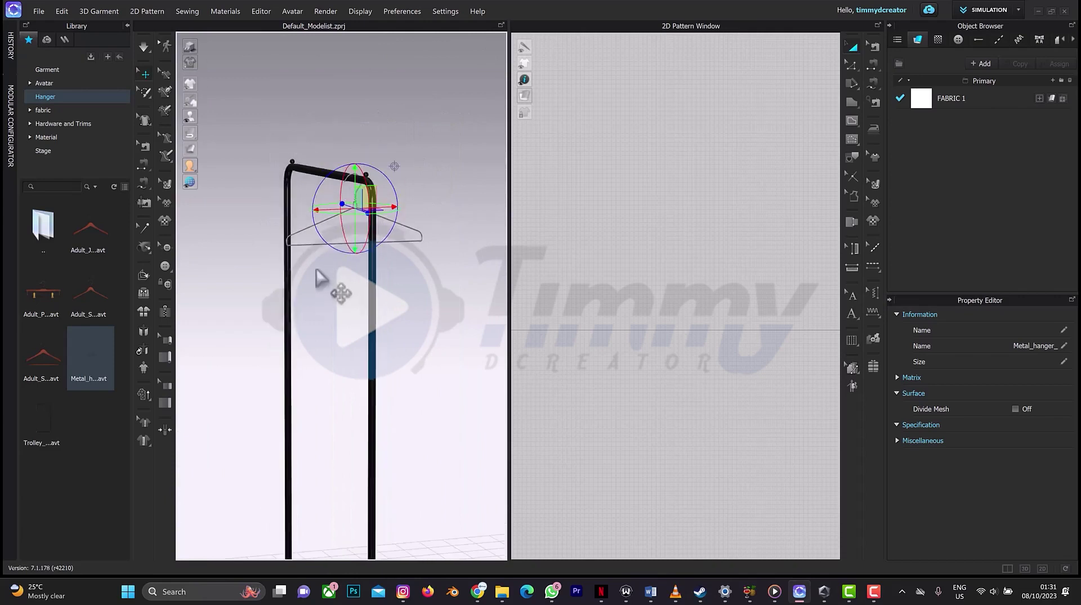
{"action": "double_click", "coordinate": [49, 234]}
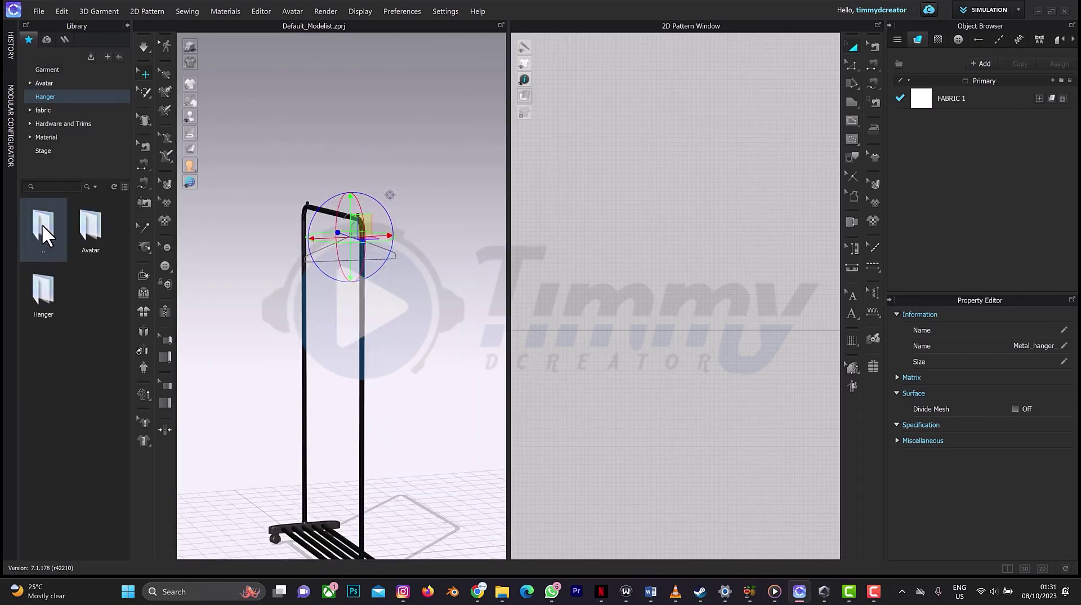
{"action": "double_click", "coordinate": [42, 224]}
{"action": "scroll", "coordinate": [65, 303], "scroll_direction": "down", "scroll_amount": 5}
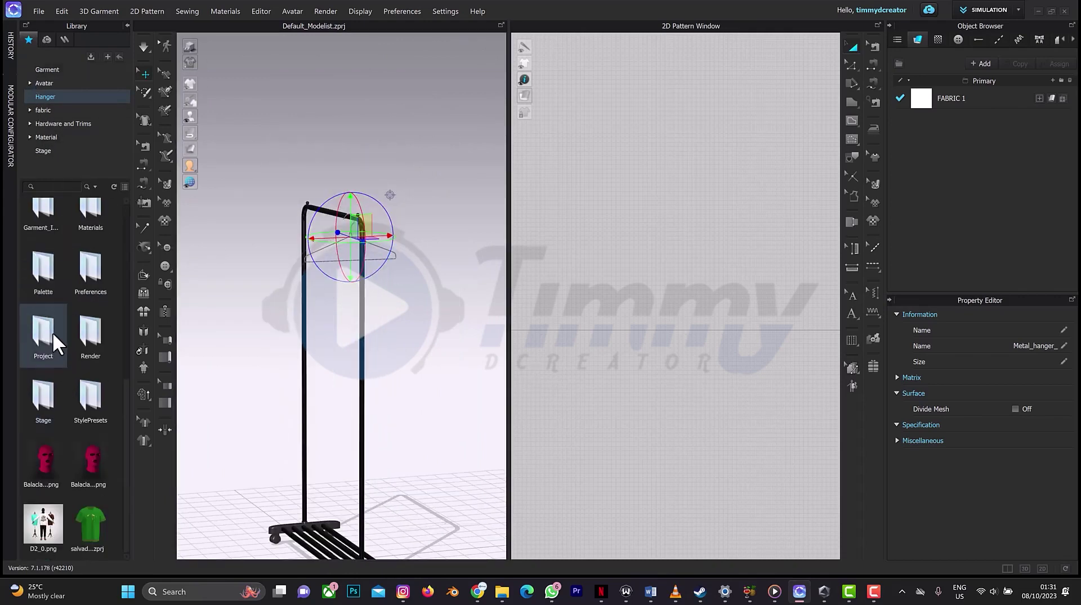
{"action": "scroll", "coordinate": [56, 333], "scroll_direction": "down", "scroll_amount": 5}
{"action": "scroll", "coordinate": [97, 358], "scroll_direction": "down", "scroll_amount": 5}
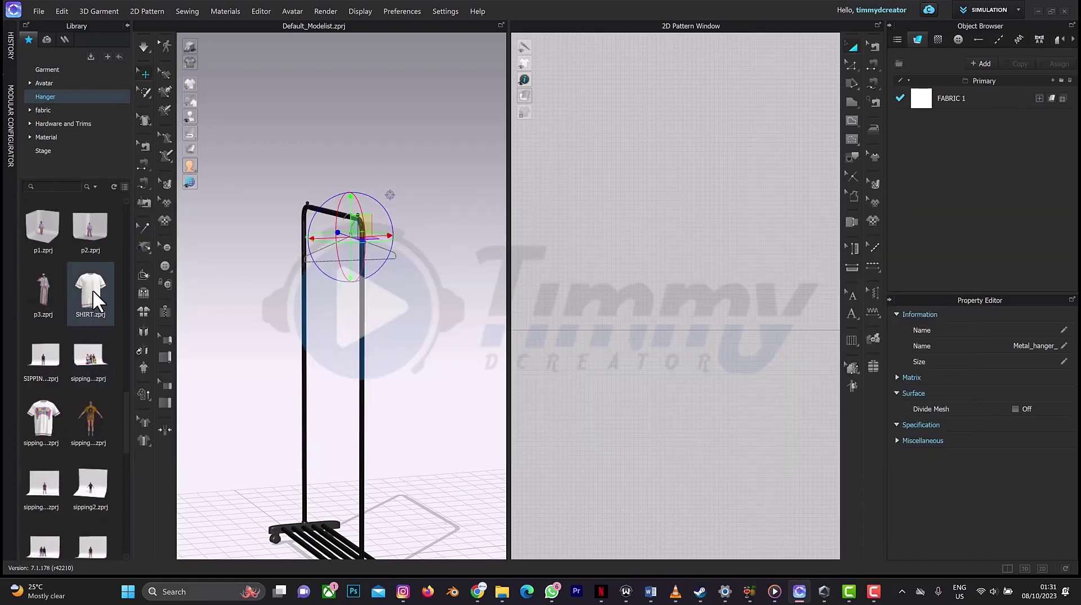
{"action": "mouse_move", "coordinate": [91, 289]}
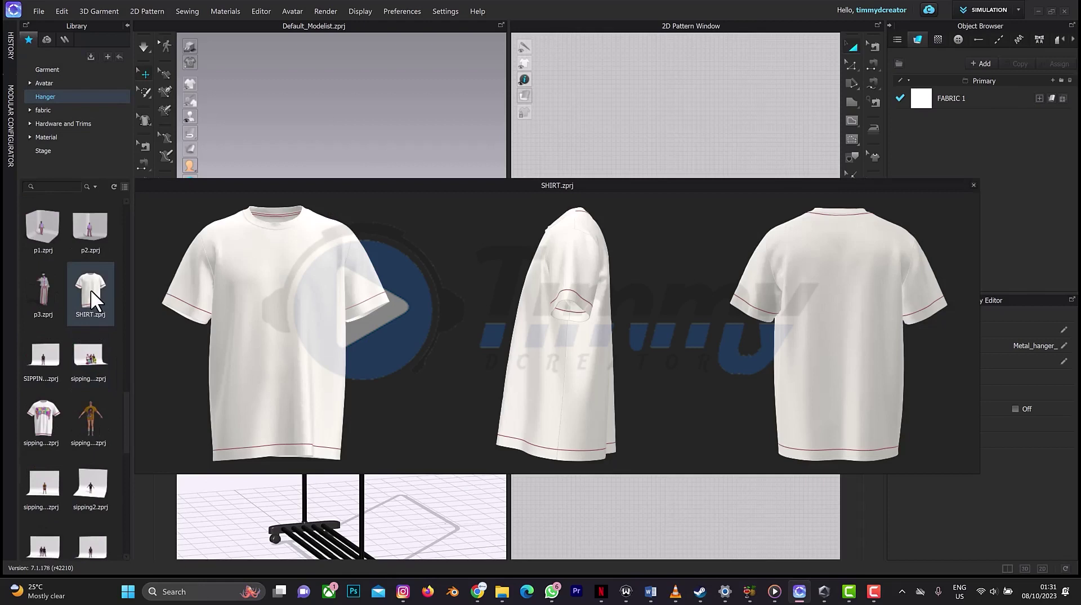
{"action": "left_click_drag", "start_coordinate": [90, 289], "coordinate": [403, 299]}
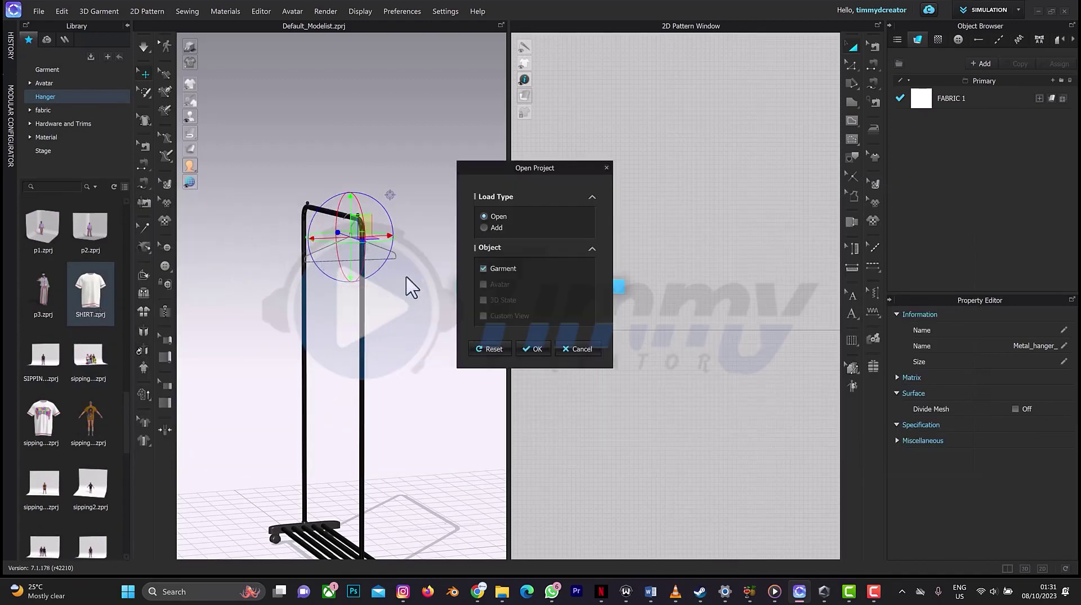
{"action": "left_click", "coordinate": [493, 226]}
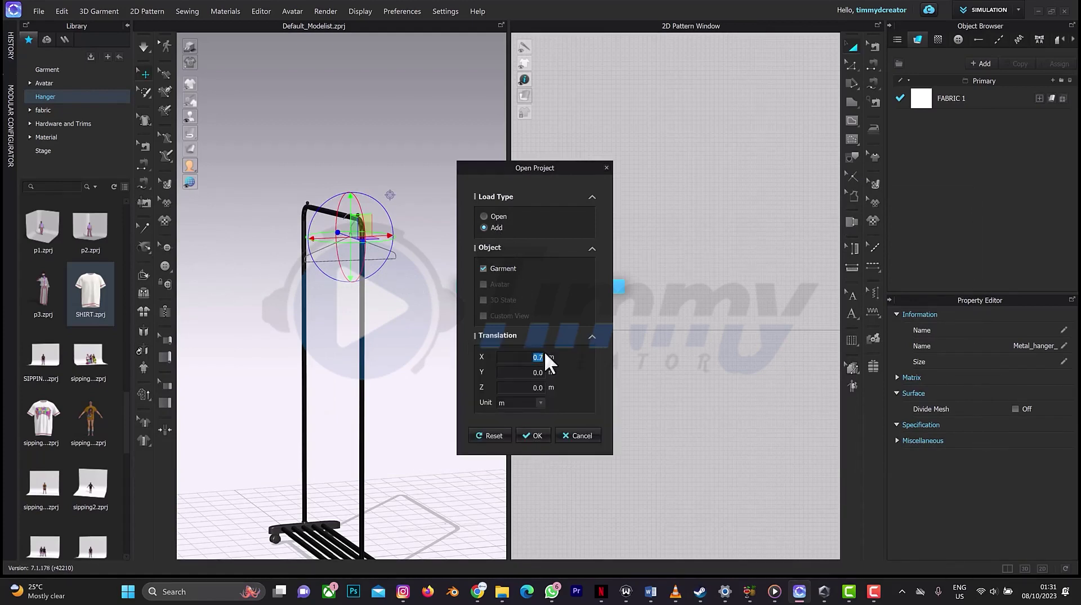
{"action": "left_click", "coordinate": [537, 435]}
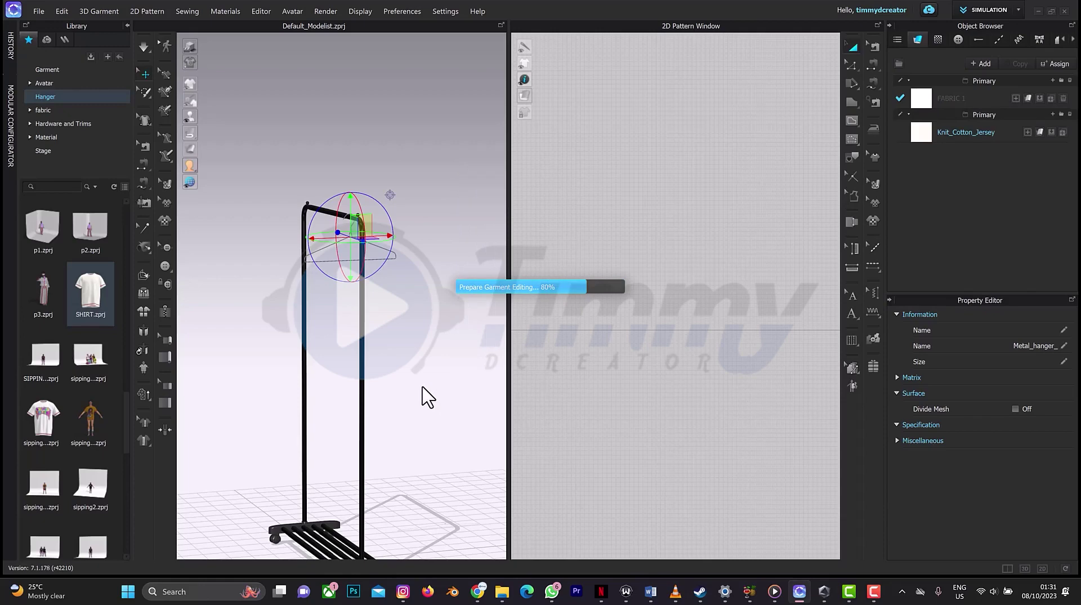
Move the shirt along the rack to the metal hanger and lower it around the hanger
{"action": "scroll", "coordinate": [355, 330], "scroll_direction": "up", "scroll_amount": 3}
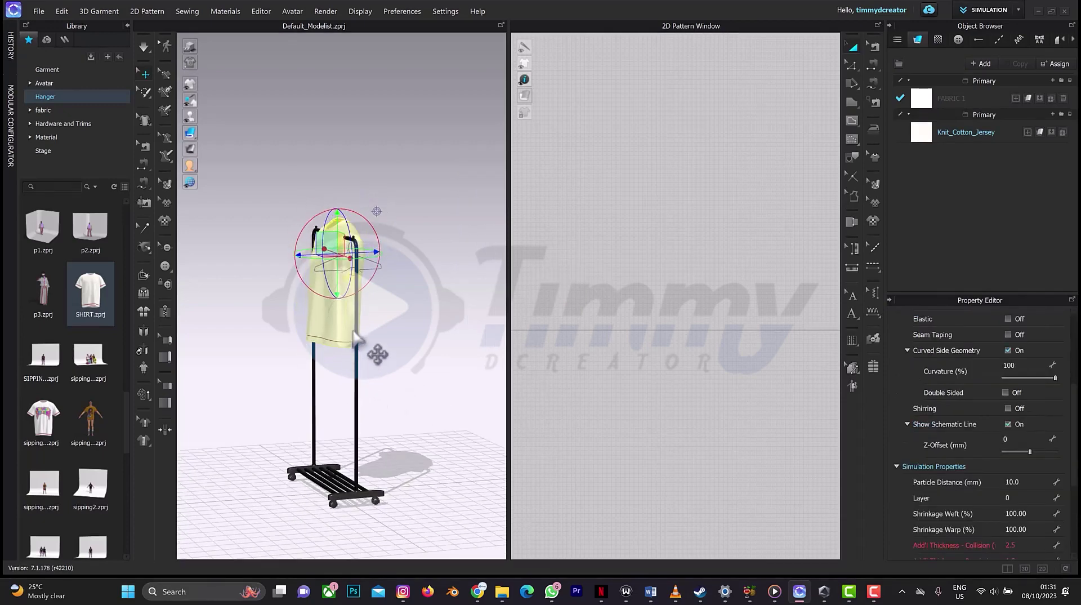
{"action": "right_click_drag", "start_coordinate": [356, 335], "coordinate": [379, 275]}
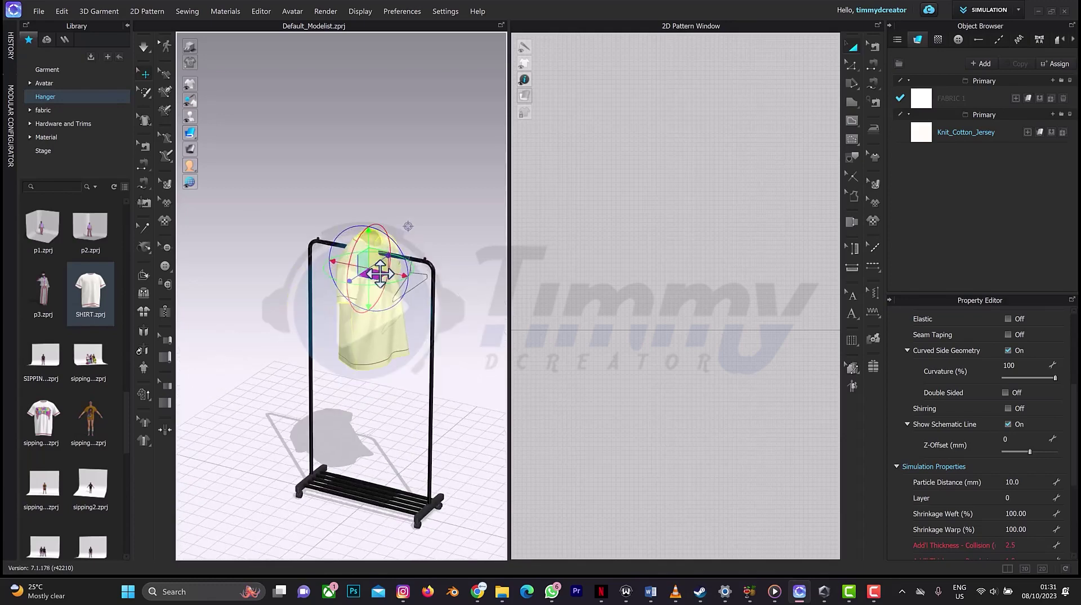
{"action": "left_click_drag", "start_coordinate": [401, 279], "coordinate": [436, 295]}
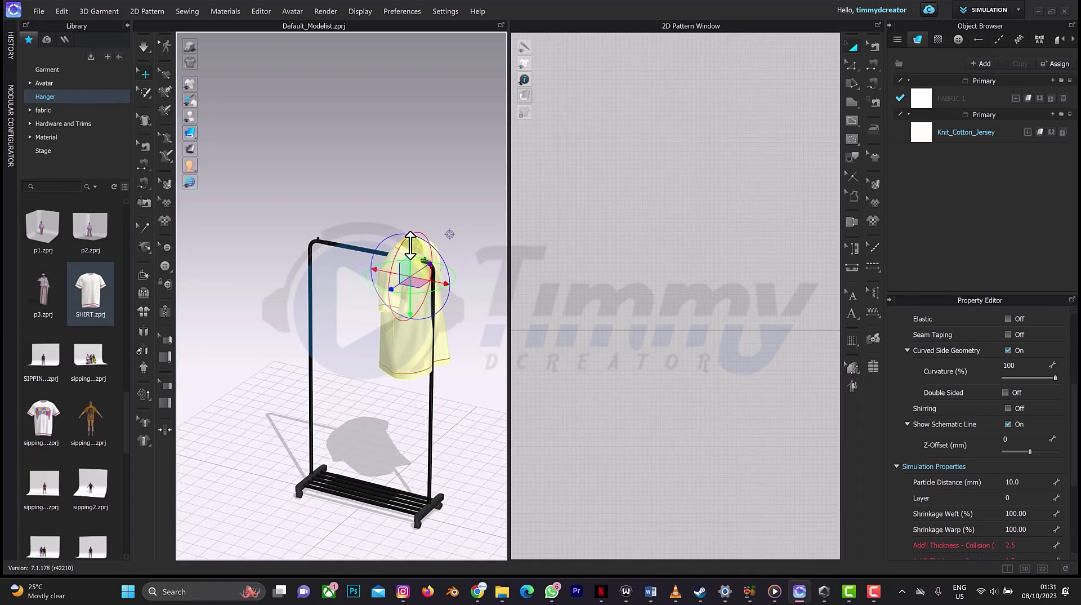
{"action": "left_click_drag", "start_coordinate": [409, 245], "coordinate": [412, 271]}
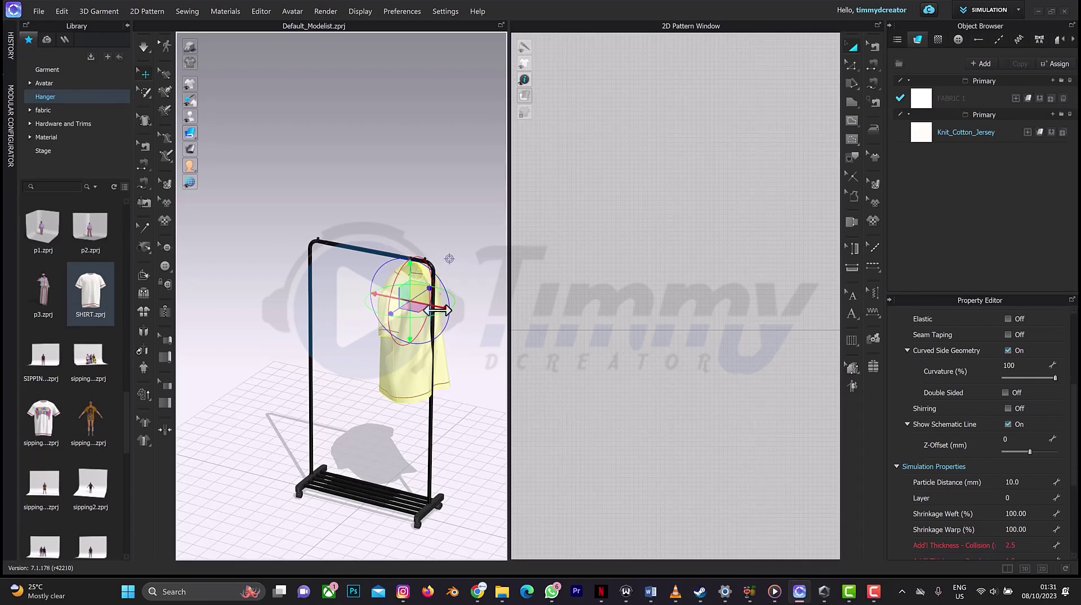
{"action": "left_click_drag", "start_coordinate": [440, 306], "coordinate": [442, 307]}
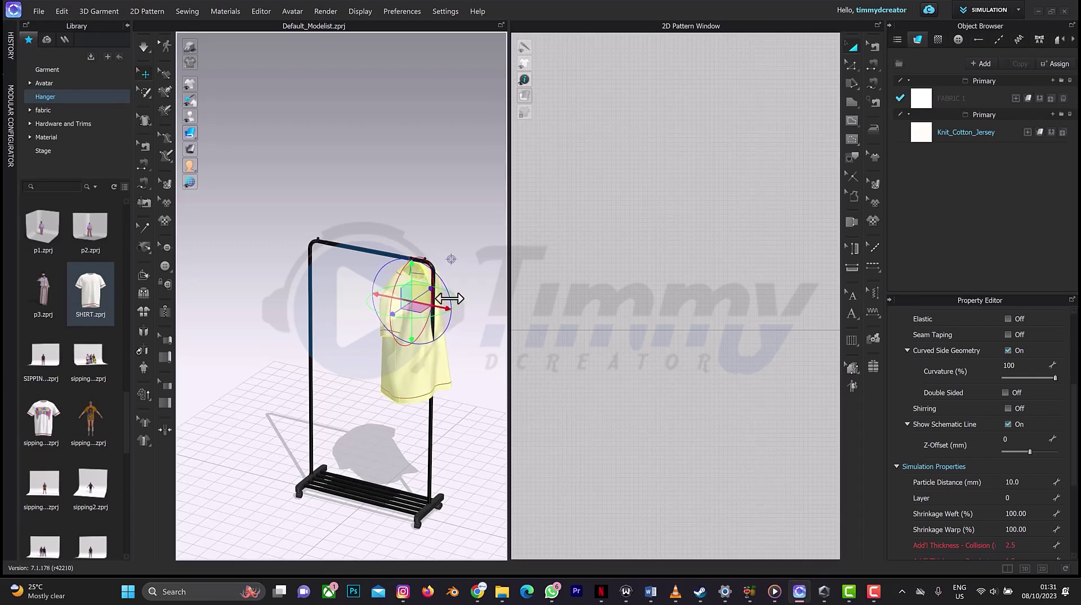
Select the metal hanger and shift it slightly along the rail to centre it in the shirt's neckline
{"action": "right_click_drag", "start_coordinate": [448, 299], "coordinate": [362, 293]}
{"action": "scroll", "coordinate": [413, 281], "scroll_direction": "up", "scroll_amount": 6}
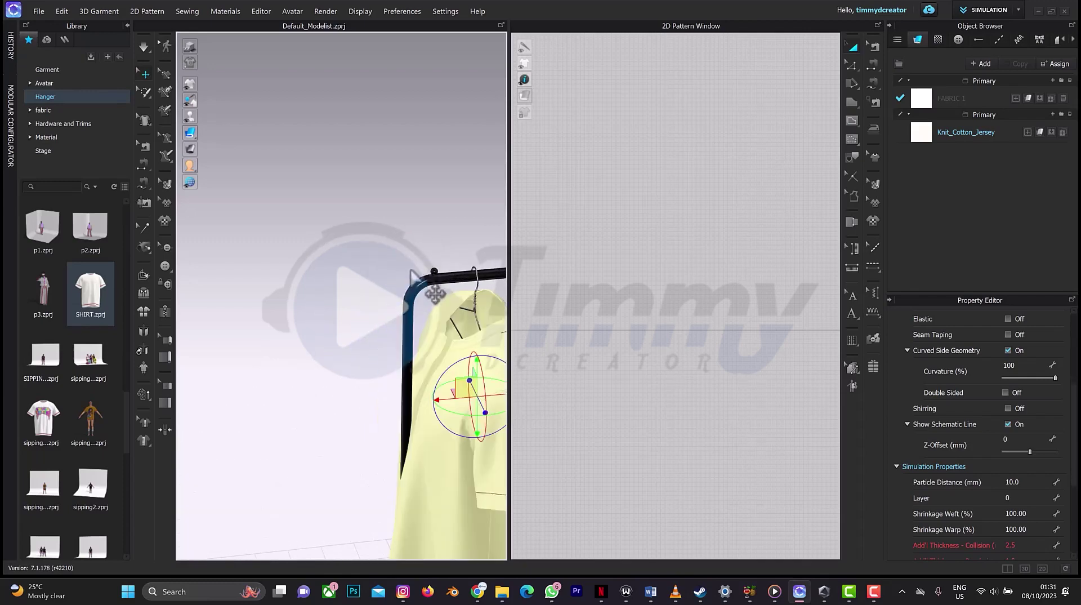
{"action": "middle_click_drag", "start_coordinate": [415, 266], "coordinate": [296, 178]}
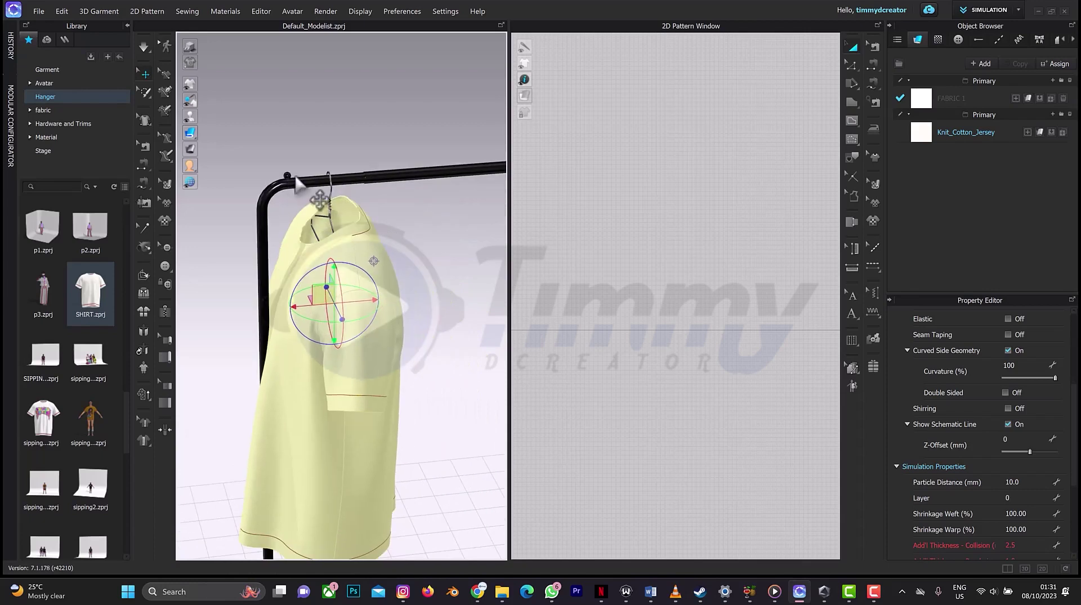
{"action": "left_click", "coordinate": [331, 197]}
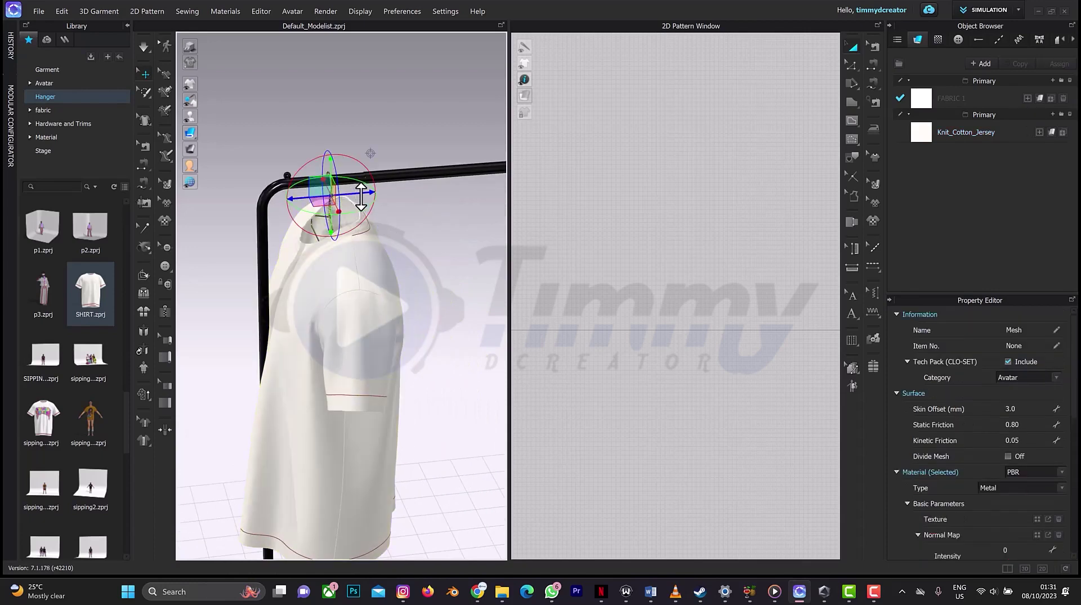
{"action": "left_click_drag", "start_coordinate": [364, 198], "coordinate": [377, 192]}
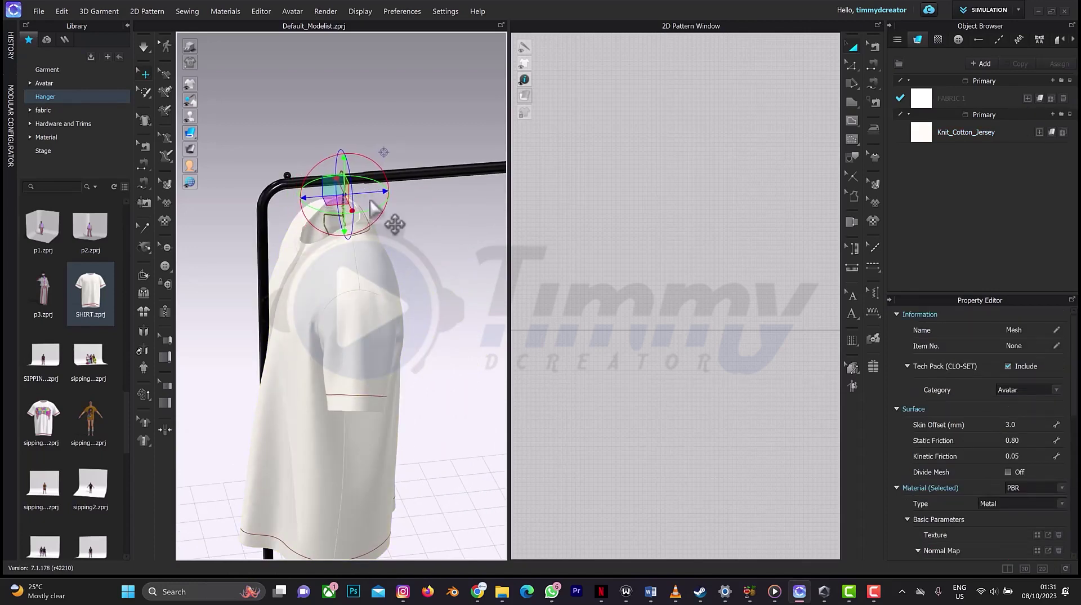
Select all the shirt's pattern pieces and shift the whole garment slightly so it sits centred around the metal hanger
{"action": "left_click", "coordinate": [369, 273]}
{"action": "scroll", "coordinate": [638, 305], "scroll_direction": "down", "scroll_amount": 5}
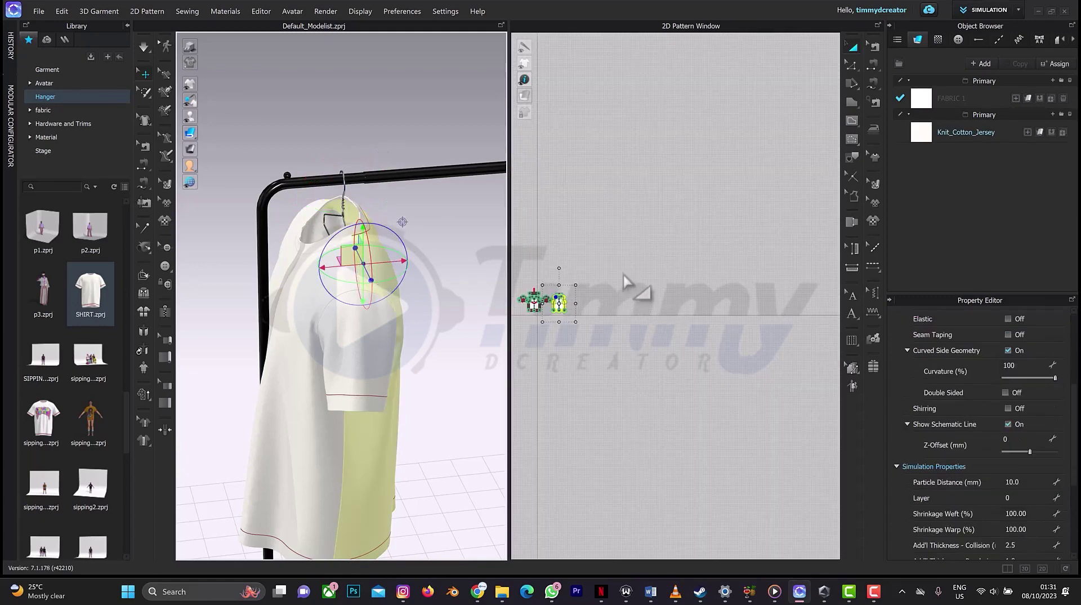
{"action": "middle_click_drag", "start_coordinate": [623, 274], "coordinate": [726, 266]}
{"action": "left_click_drag", "start_coordinate": [611, 254], "coordinate": [725, 349]}
{"action": "scroll", "coordinate": [396, 229], "scroll_direction": "up", "scroll_amount": 2}
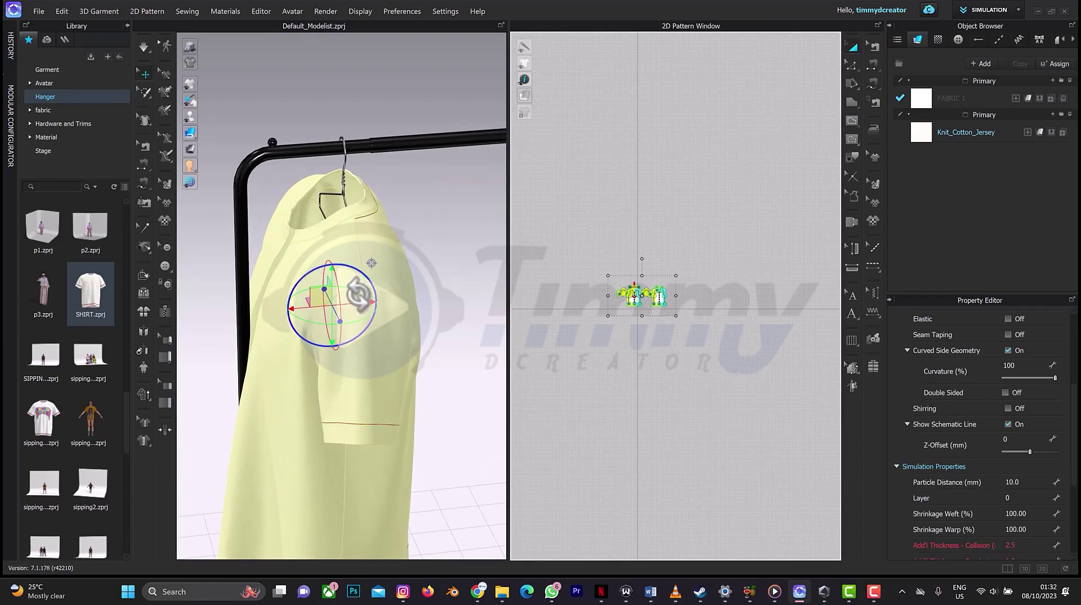
{"action": "left_click_drag", "start_coordinate": [361, 302], "coordinate": [307, 310]}
{"action": "right_click_drag", "start_coordinate": [416, 200], "coordinate": [360, 209]}
{"action": "left_click_drag", "start_coordinate": [238, 260], "coordinate": [241, 270]}
Run the simulation and pull the shirt's hem so the garment drapes on the metal hanger
{"action": "right_click_drag", "start_coordinate": [313, 218], "coordinate": [424, 266]}
{"action": "scroll", "coordinate": [422, 304], "scroll_direction": "down", "scroll_amount": 2}
{"action": "key", "text": "space"}
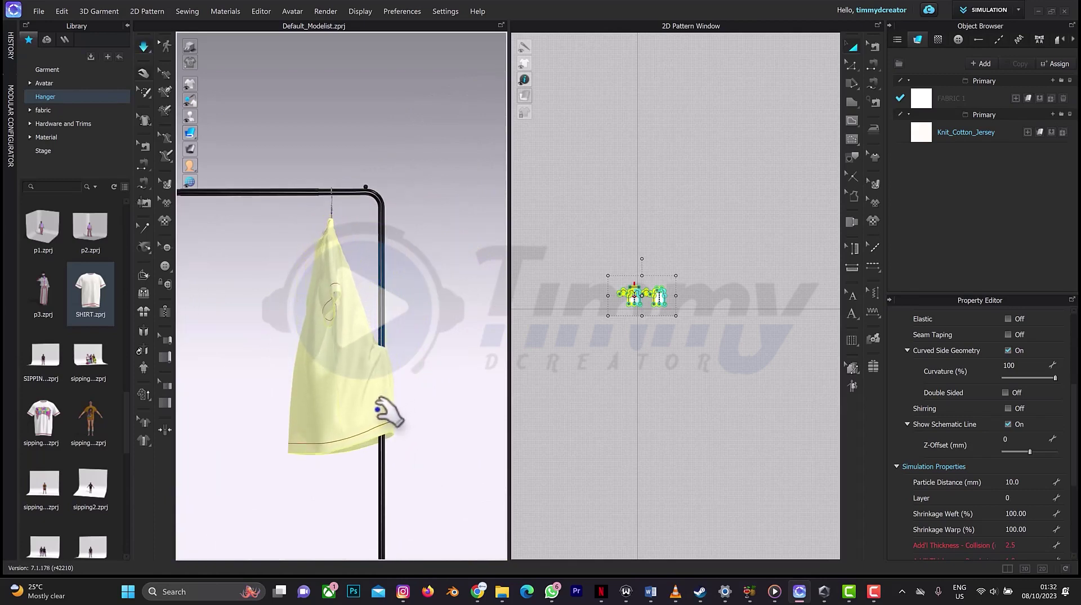
{"action": "left_click_drag", "start_coordinate": [366, 424], "coordinate": [259, 449]}
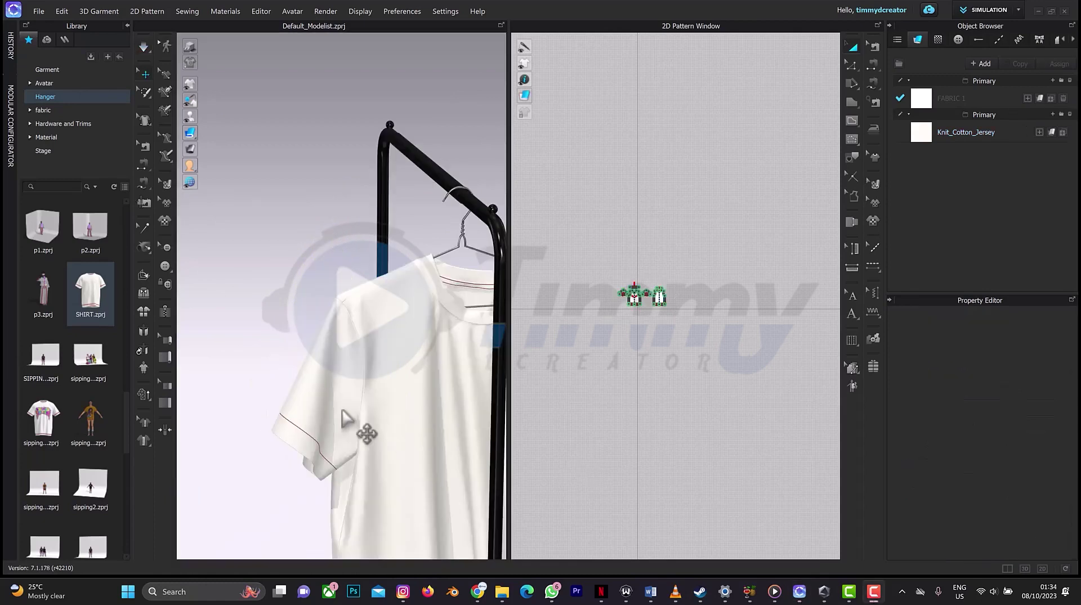
Simulate with the Fast (GPU) preset and tug the shirt's neckband where it meets the hanger's arm
{"action": "right_click_drag", "start_coordinate": [350, 369], "coordinate": [386, 340]}
{"action": "scroll", "coordinate": [385, 341], "scroll_direction": "up", "scroll_amount": 5}
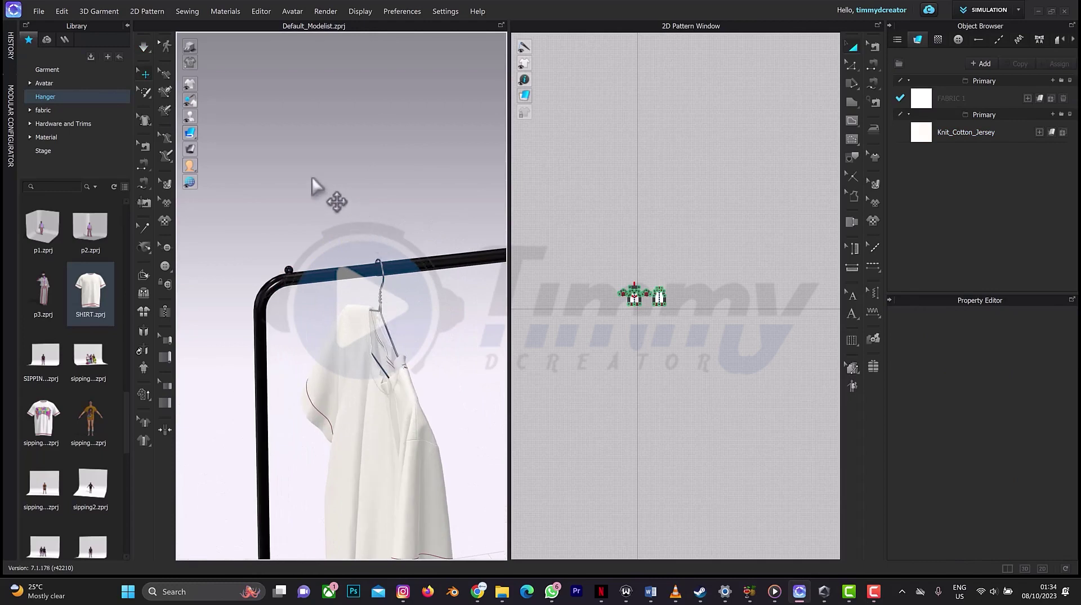
{"action": "left_click", "coordinate": [146, 45]}
{"action": "left_click", "coordinate": [166, 45]}
{"action": "right_click_drag", "start_coordinate": [384, 311], "coordinate": [437, 378]}
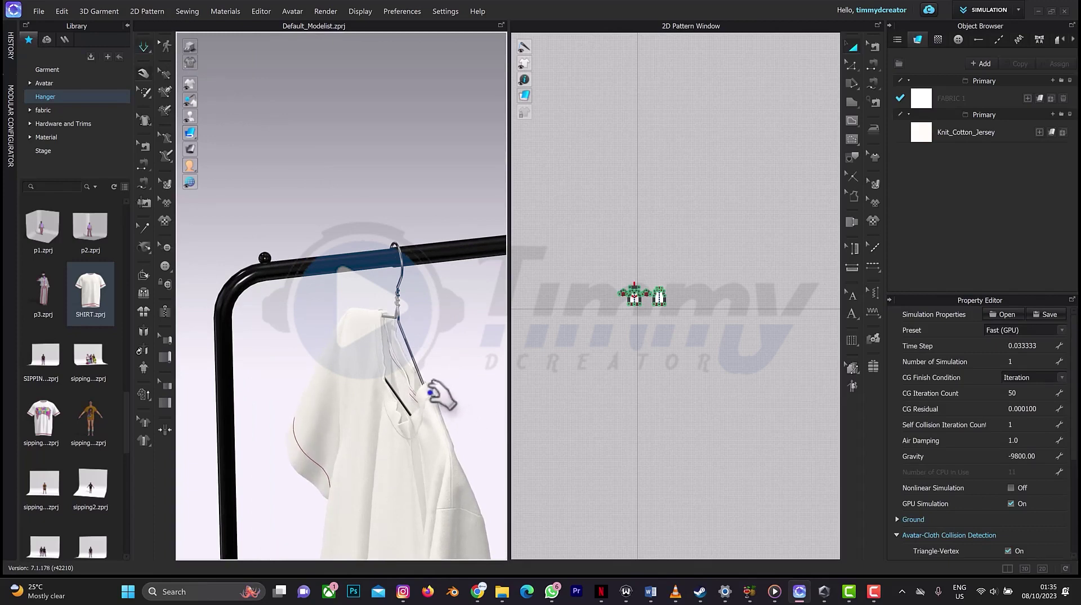
{"action": "left_click", "coordinate": [430, 392]}
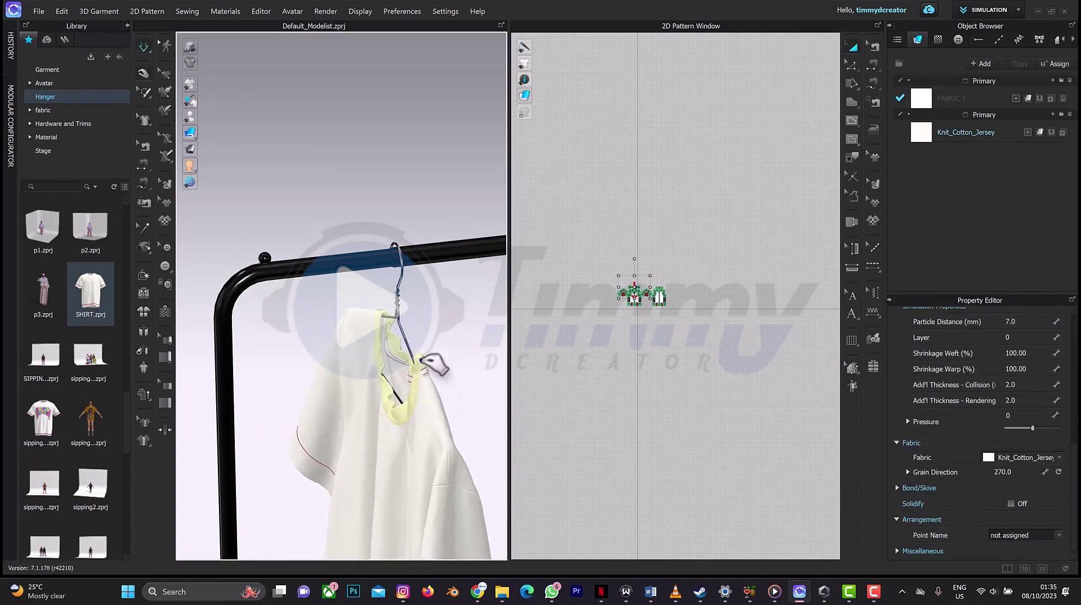
{"action": "left_click_drag", "start_coordinate": [421, 360], "coordinate": [421, 359]}
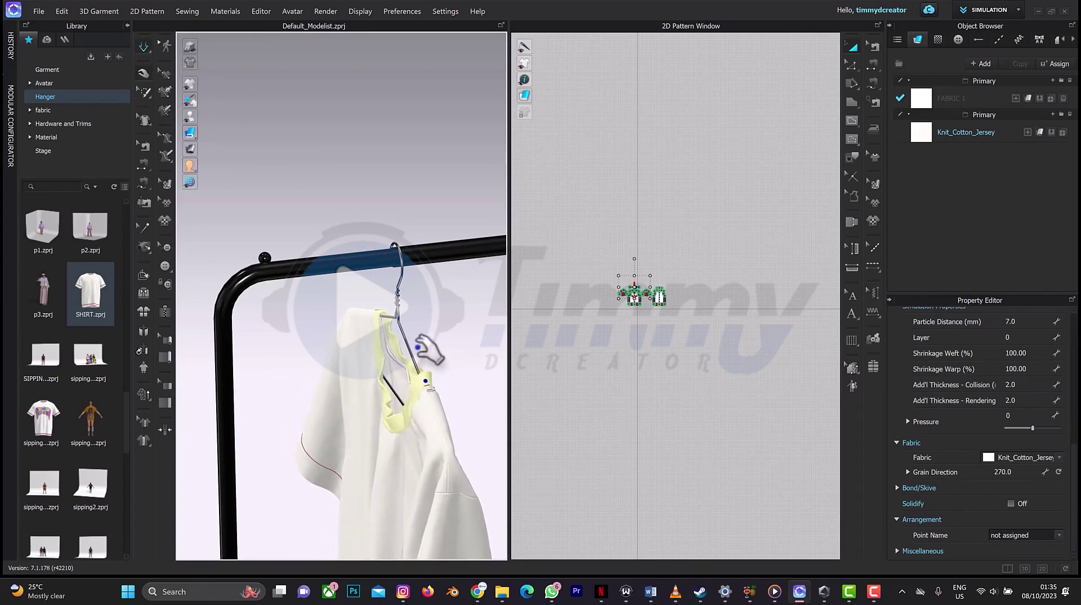
Pull both sides of the neckline outward so the collar rests evenly over the hanger's arms, and deselect the patterns
{"action": "right_click_drag", "start_coordinate": [432, 327], "coordinate": [386, 317]}
{"action": "middle_click_drag", "start_coordinate": [435, 329], "coordinate": [272, 311]}
{"action": "left_click_drag", "start_coordinate": [420, 332], "coordinate": [467, 342]}
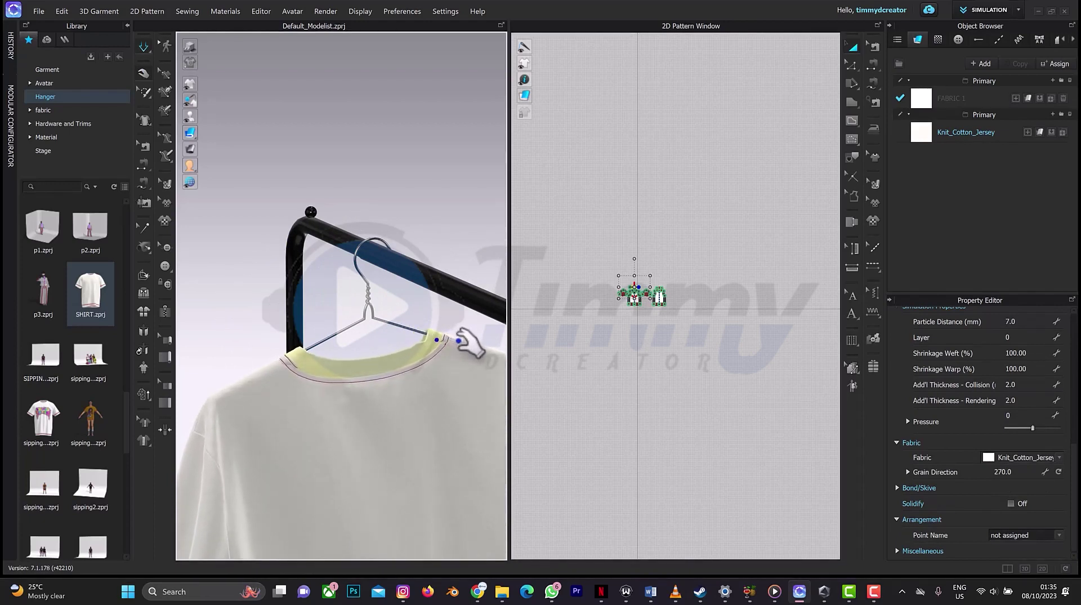
{"action": "left_click", "coordinate": [478, 352]}
{"action": "mouse_move", "coordinate": [294, 360]}
{"action": "left_mouse_down"}
{"action": "mouse_move", "coordinate": [342, 332]}
{"action": "mouse_move", "coordinate": [299, 350]}
{"action": "left_mouse_up"}
{"action": "left_click", "coordinate": [318, 352]}
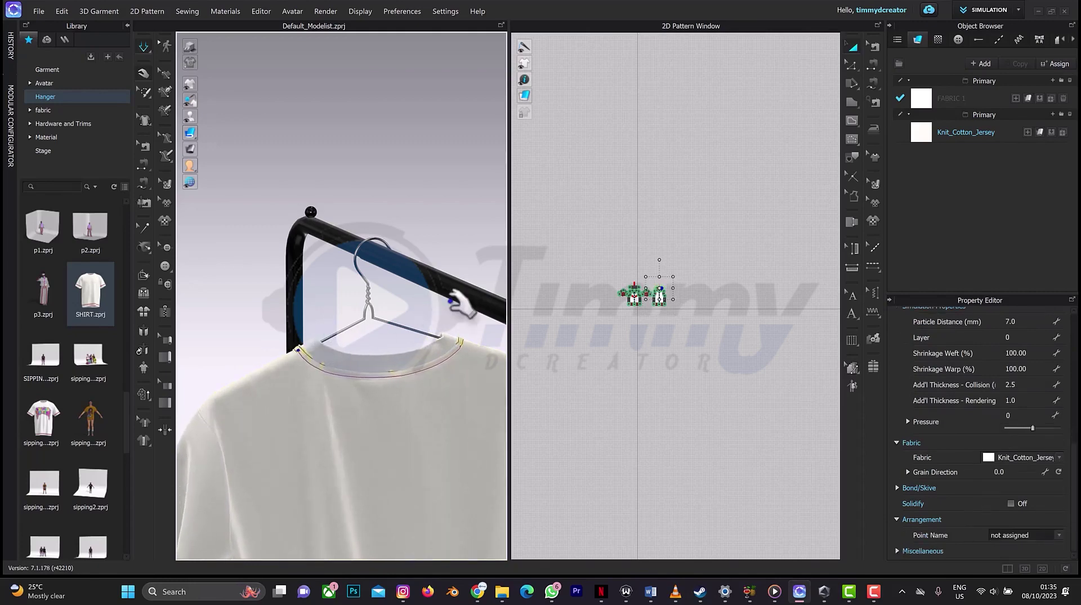
{"action": "left_click", "coordinate": [586, 325]}
{"action": "middle_click_drag", "start_coordinate": [590, 342], "coordinate": [581, 345]}
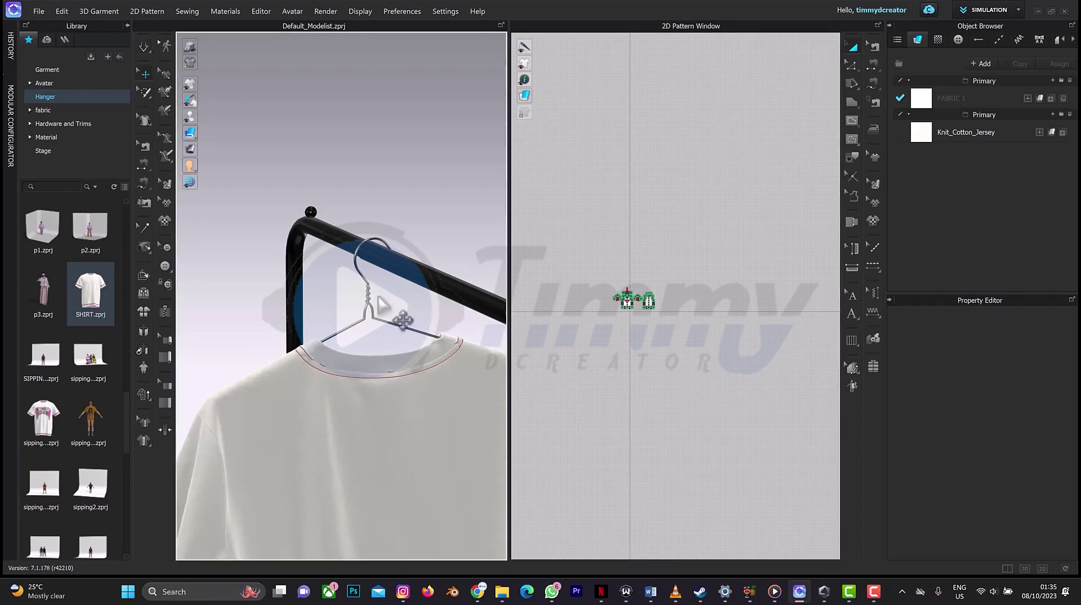
{"action": "right_click_drag", "start_coordinate": [398, 310], "coordinate": [435, 310]}
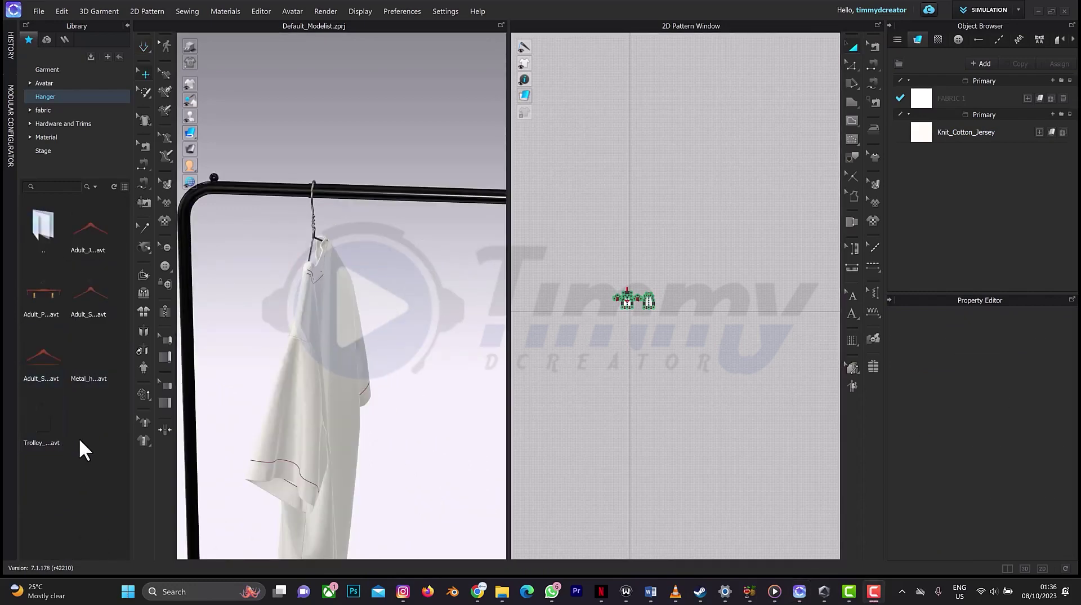
Bring a second metal hanger from the library into the scene with the Add load type, without saving the file
{"action": "mouse_move", "coordinate": [86, 364]}
{"action": "left_click_drag", "start_coordinate": [89, 357], "coordinate": [249, 309]}
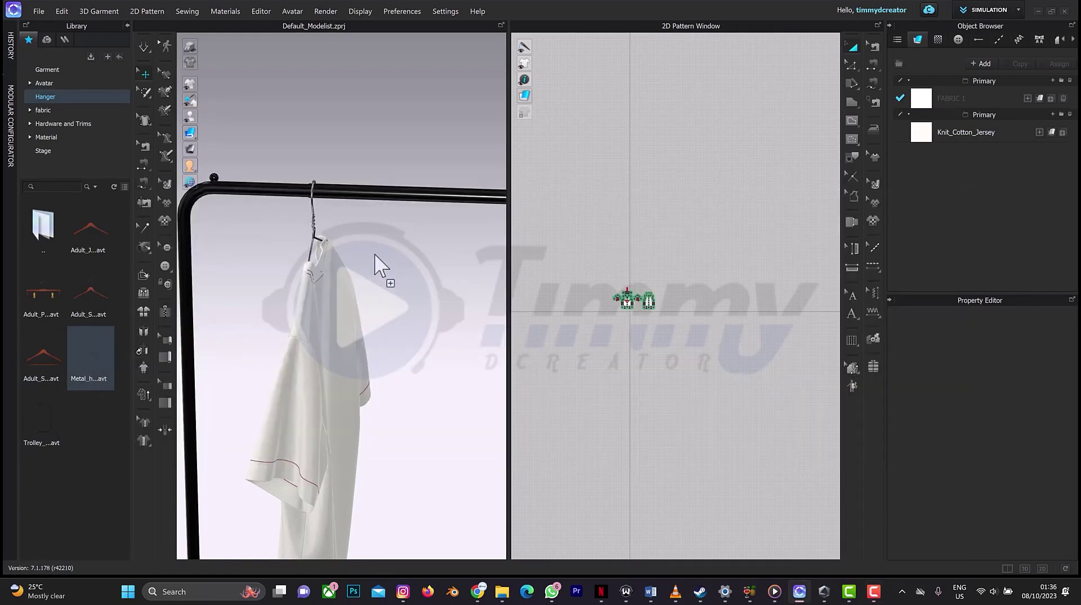
{"action": "left_click_drag", "start_coordinate": [375, 254], "coordinate": [375, 254]}
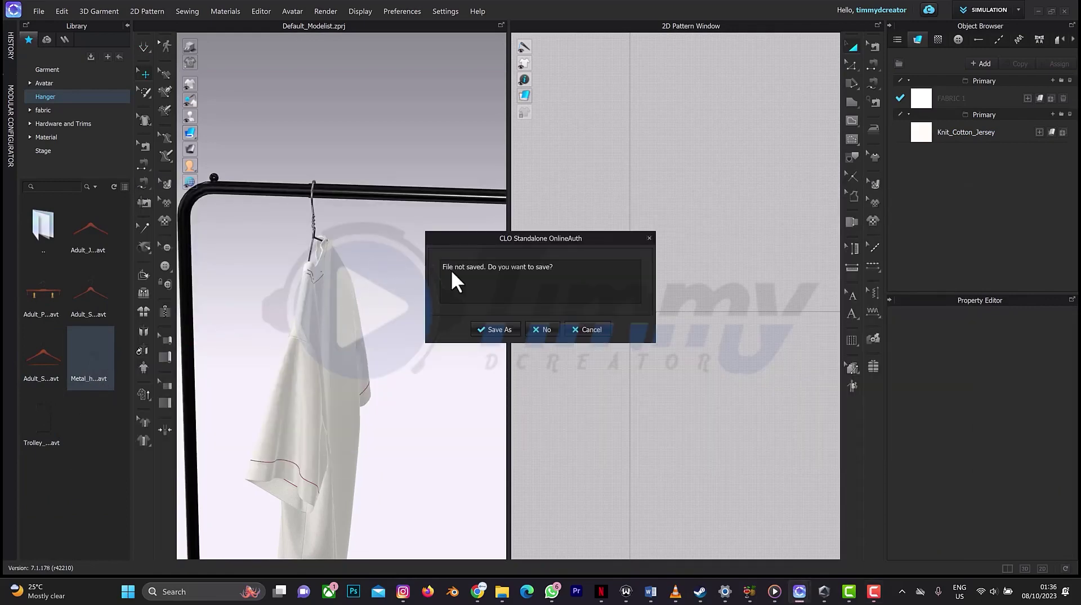
{"action": "left_click", "coordinate": [544, 329]}
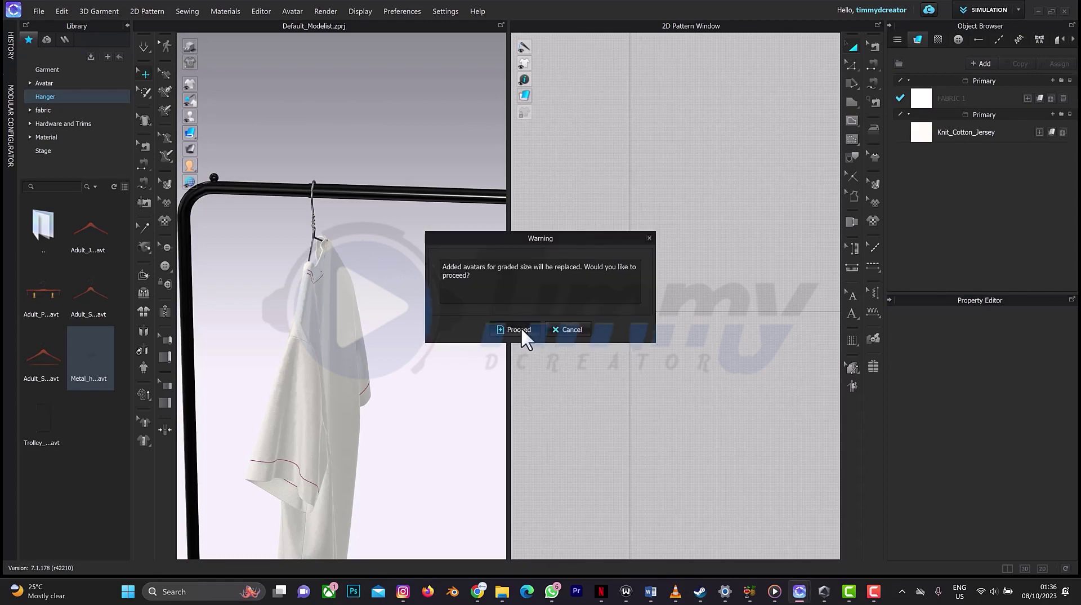
{"action": "left_click", "coordinate": [521, 330]}
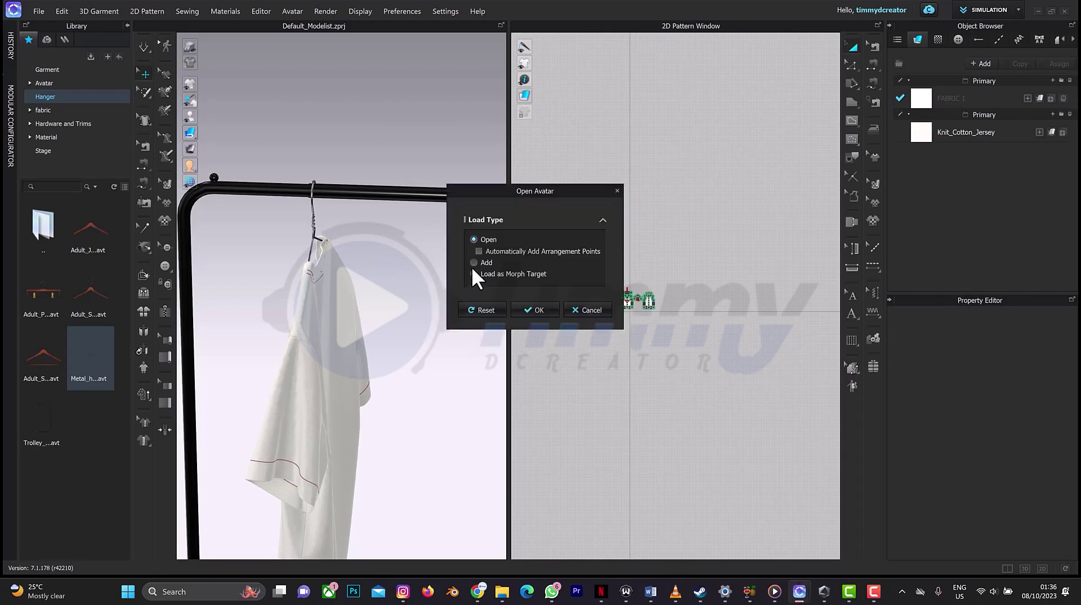
{"action": "left_click", "coordinate": [474, 261]}
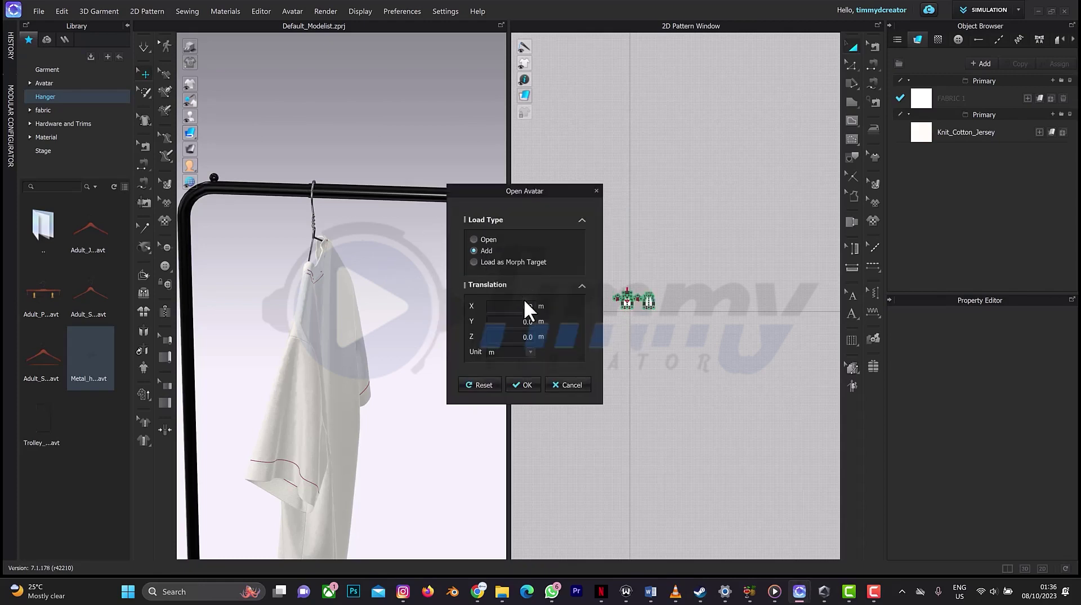
{"action": "left_click", "coordinate": [522, 384]}
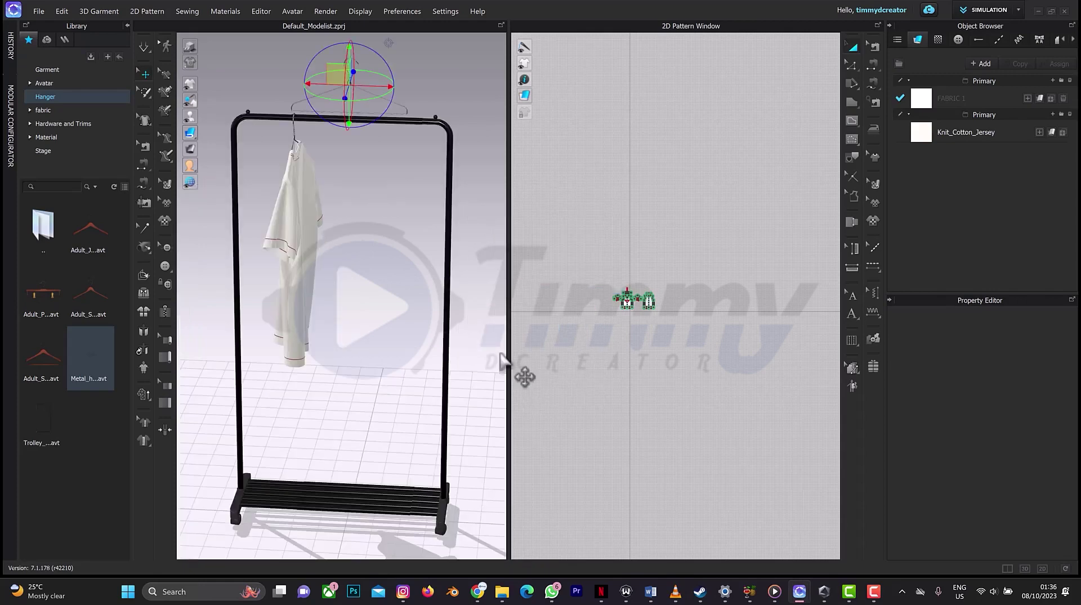
Rotate the second metal hanger crosswise to the rack and lower it until its hook rests on the top rail
{"action": "left_click_drag", "start_coordinate": [315, 97], "coordinate": [409, 96]}
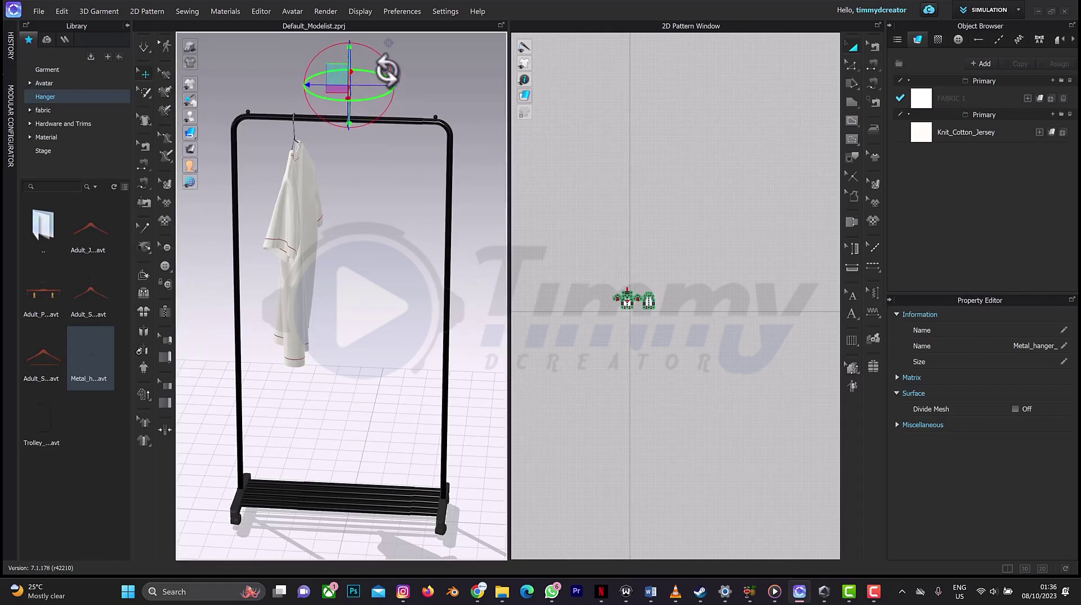
{"action": "scroll", "coordinate": [390, 63], "scroll_direction": "up", "scroll_amount": 5}
{"action": "middle_click_drag", "start_coordinate": [402, 163], "coordinate": [399, 257]}
{"action": "right_click_drag", "start_coordinate": [422, 169], "coordinate": [397, 163]}
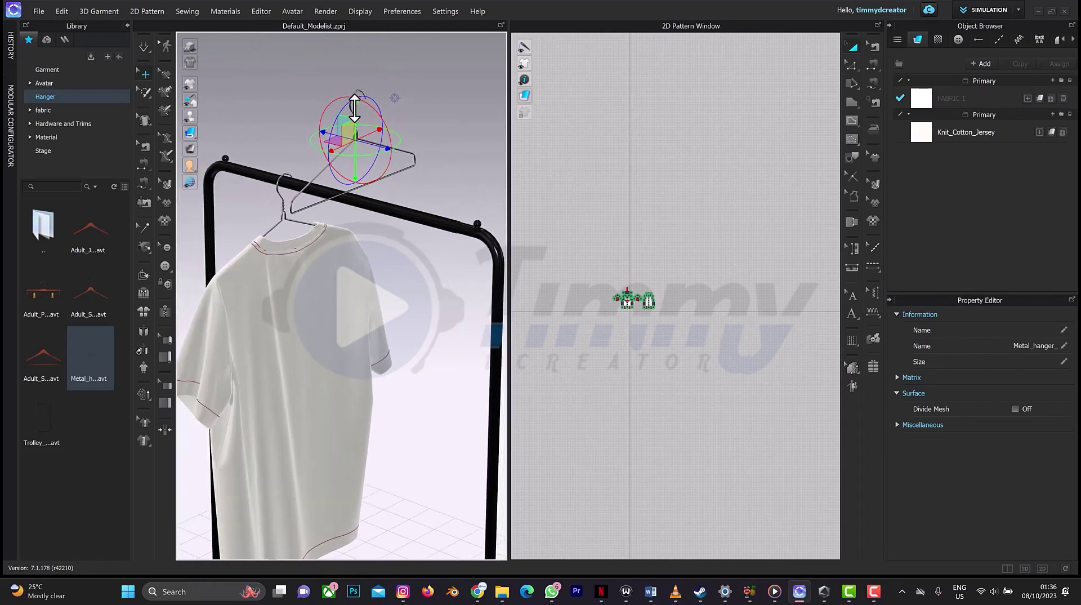
{"action": "left_click_drag", "start_coordinate": [355, 110], "coordinate": [350, 226]}
{"action": "right_click_drag", "start_coordinate": [379, 180], "coordinate": [405, 169]}
{"action": "scroll", "coordinate": [337, 107], "scroll_direction": "up", "scroll_amount": 3}
{"action": "middle_click_drag", "start_coordinate": [337, 107], "coordinate": [352, 219]}
{"action": "right_click_drag", "start_coordinate": [329, 230], "coordinate": [319, 221]}
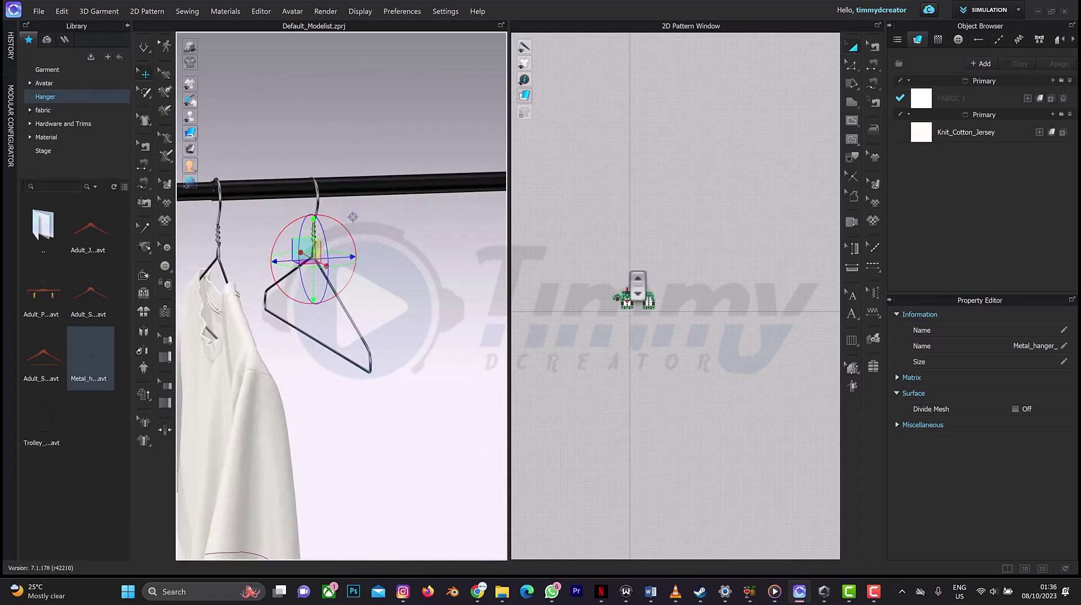
Duplicate all of the shirt's pattern pieces and place the copy beside the originals in the 2D pattern layout
{"action": "scroll", "coordinate": [630, 271], "scroll_direction": "up", "scroll_amount": 5}
{"action": "middle_click_drag", "start_coordinate": [602, 302], "coordinate": [577, 223]}
{"action": "left_click_drag", "start_coordinate": [551, 221], "coordinate": [748, 349]}
{"action": "key", "text": "ctrl+v"}
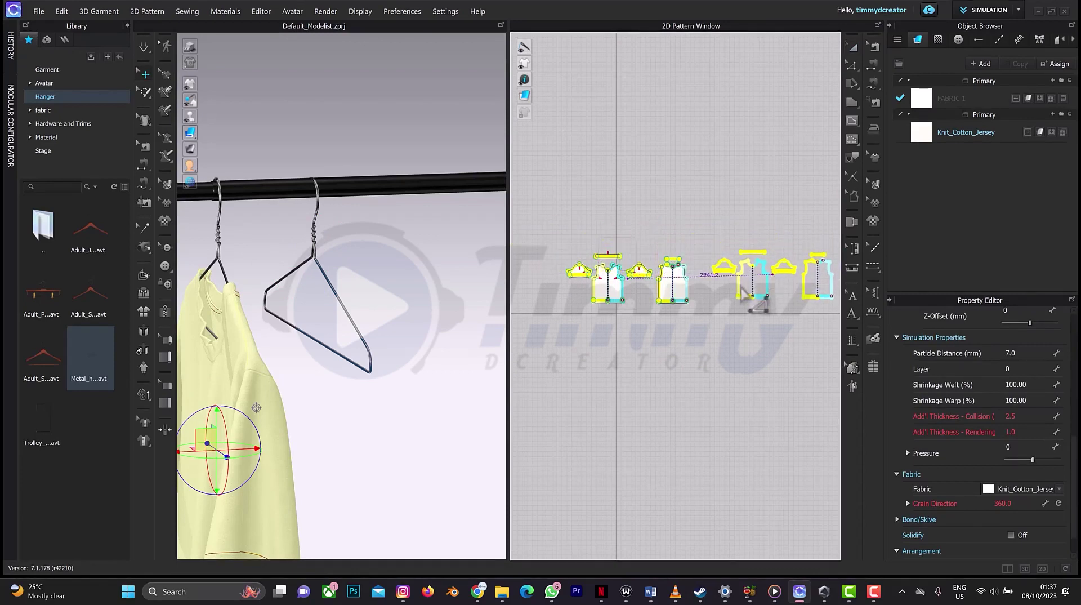
{"action": "left_click", "coordinate": [440, 309]}
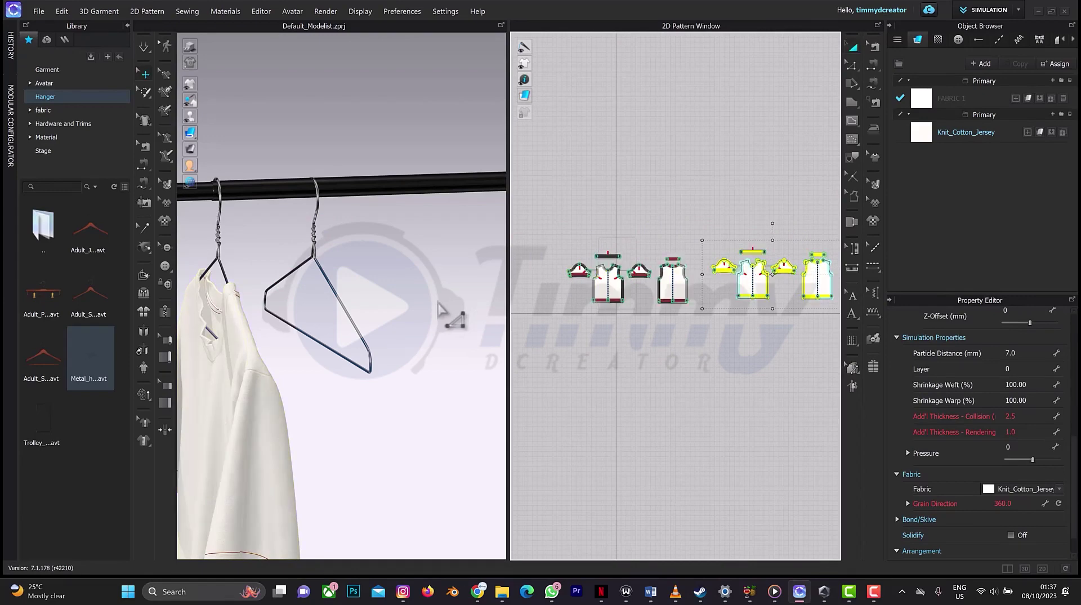
Move the duplicated shirt along the rack to the second hanger and lower it around the hanger
{"action": "scroll", "coordinate": [313, 312], "scroll_direction": "down", "scroll_amount": 5}
{"action": "scroll", "coordinate": [309, 309], "scroll_direction": "down", "scroll_amount": 10}
{"action": "scroll", "coordinate": [377, 338], "scroll_direction": "down", "scroll_amount": 5}
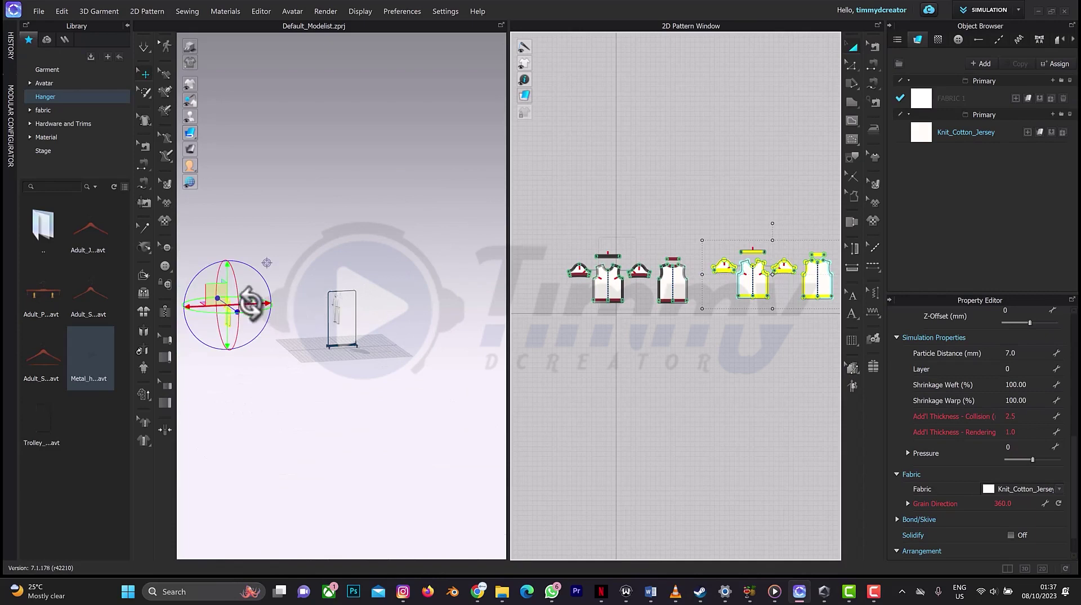
{"action": "left_click_drag", "start_coordinate": [259, 307], "coordinate": [365, 314]}
{"action": "scroll", "coordinate": [332, 290], "scroll_direction": "up", "scroll_amount": 10}
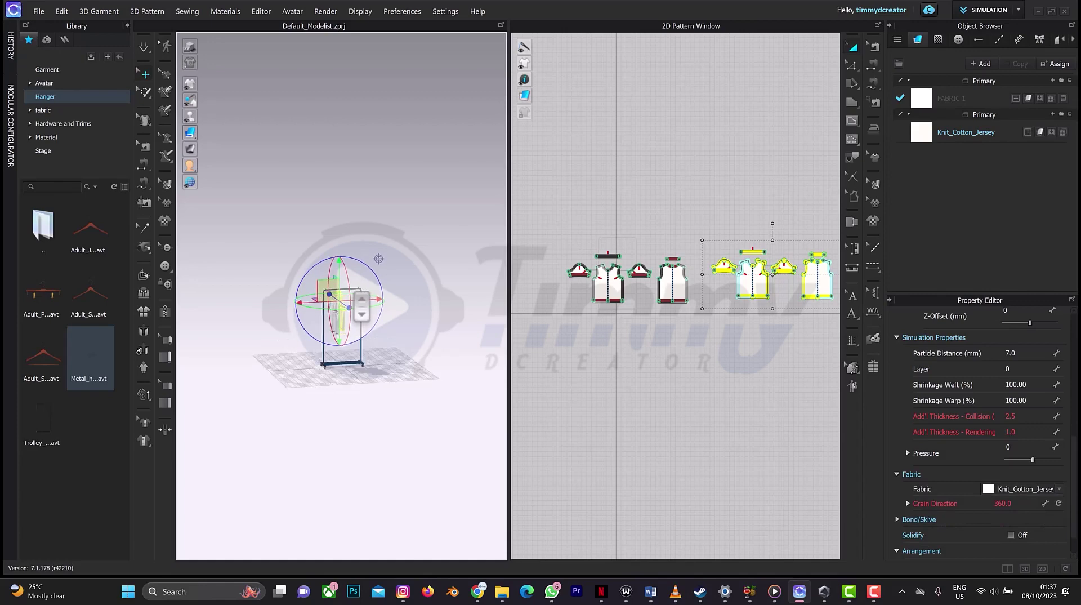
{"action": "scroll", "coordinate": [371, 276], "scroll_direction": "up", "scroll_amount": 5}
{"action": "scroll", "coordinate": [355, 304], "scroll_direction": "up", "scroll_amount": 3}
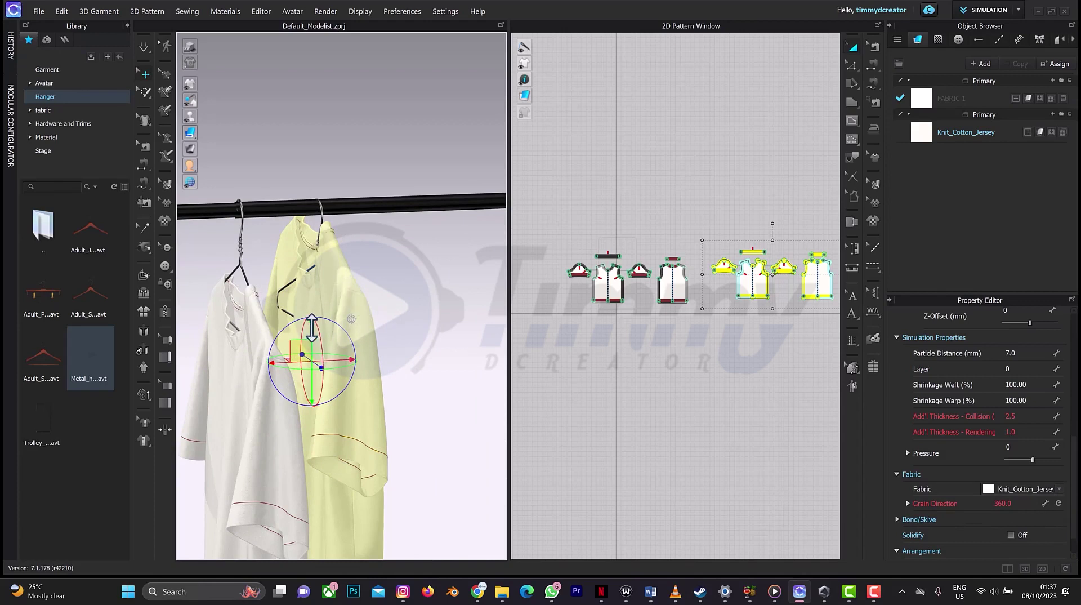
{"action": "left_click_drag", "start_coordinate": [313, 332], "coordinate": [314, 363]}
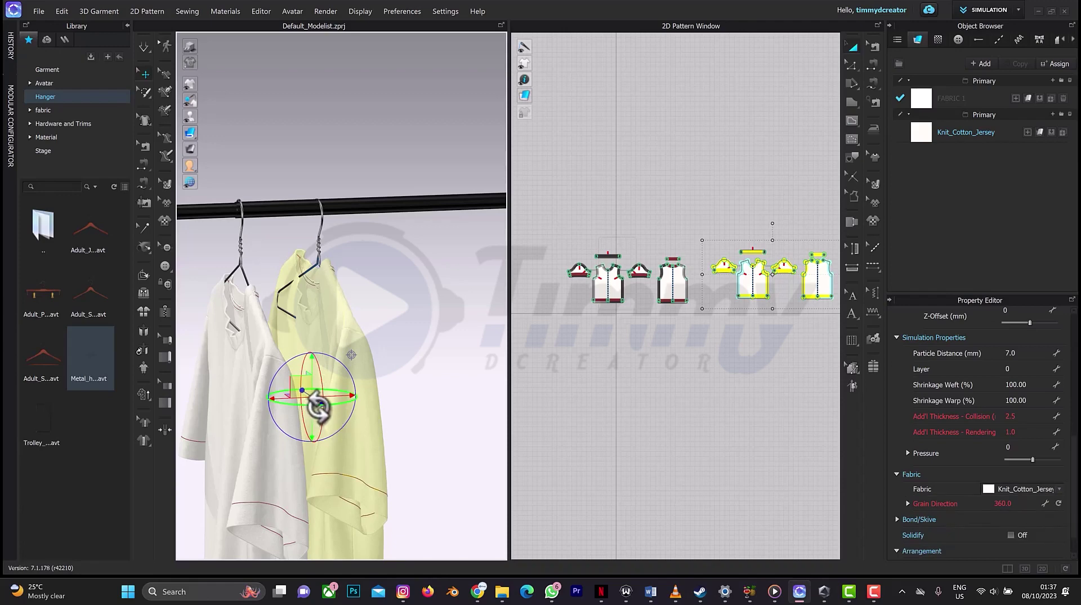
Fine-tune the duplicated shirt's position along the rail and lower it a little further over the second hanger's arms
{"action": "right_click_drag", "start_coordinate": [373, 349], "coordinate": [392, 313]}
{"action": "scroll", "coordinate": [375, 304], "scroll_direction": "up", "scroll_amount": 6}
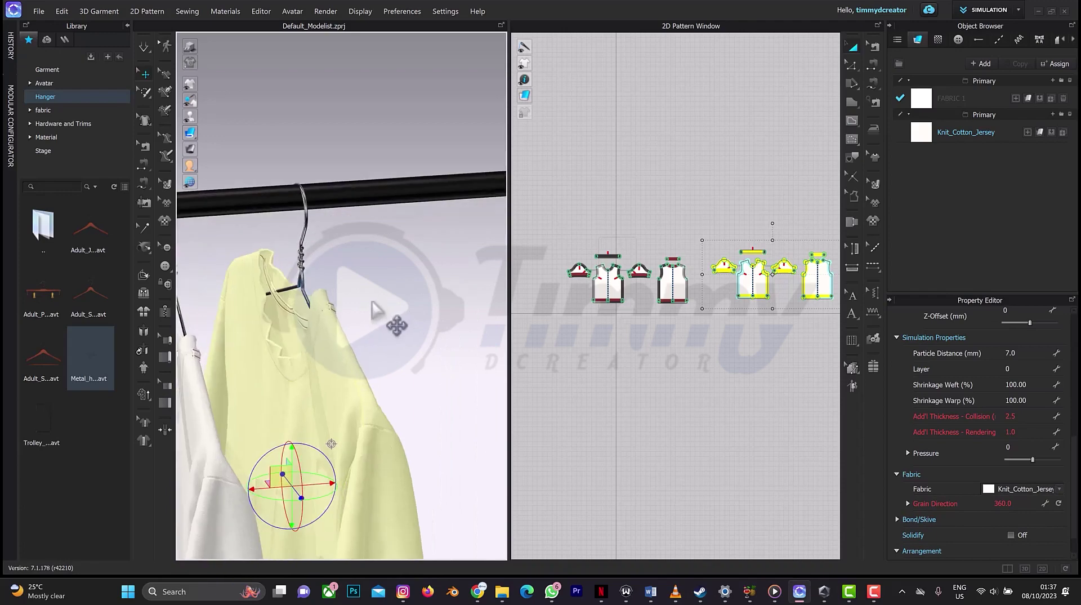
{"action": "scroll", "coordinate": [322, 307], "scroll_direction": "down", "scroll_amount": 3}
{"action": "scroll", "coordinate": [329, 319], "scroll_direction": "down", "scroll_amount": 2}
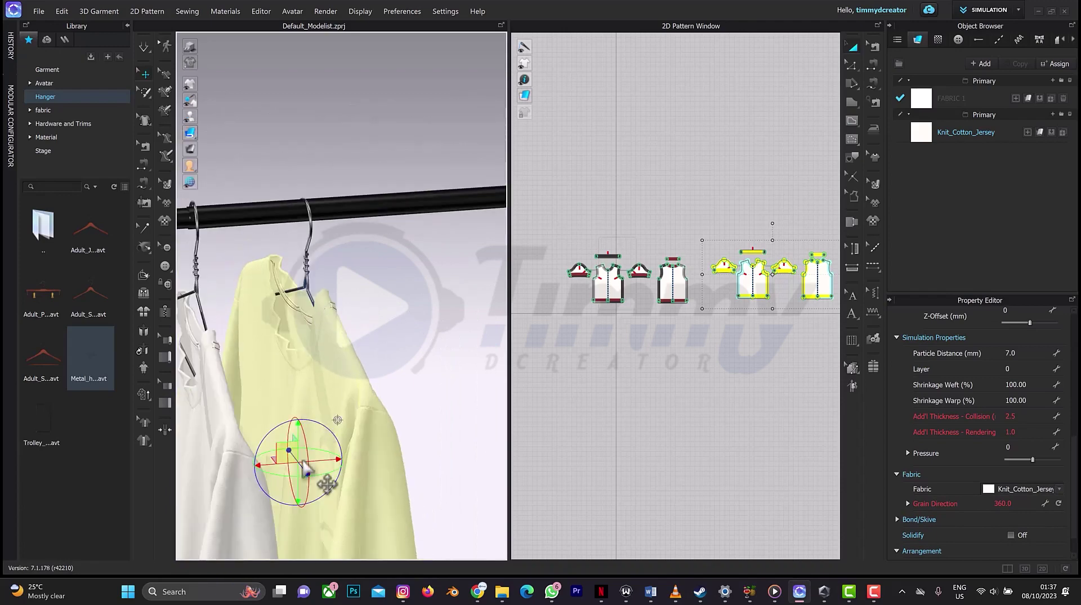
{"action": "left_click_drag", "start_coordinate": [315, 460], "coordinate": [317, 460]}
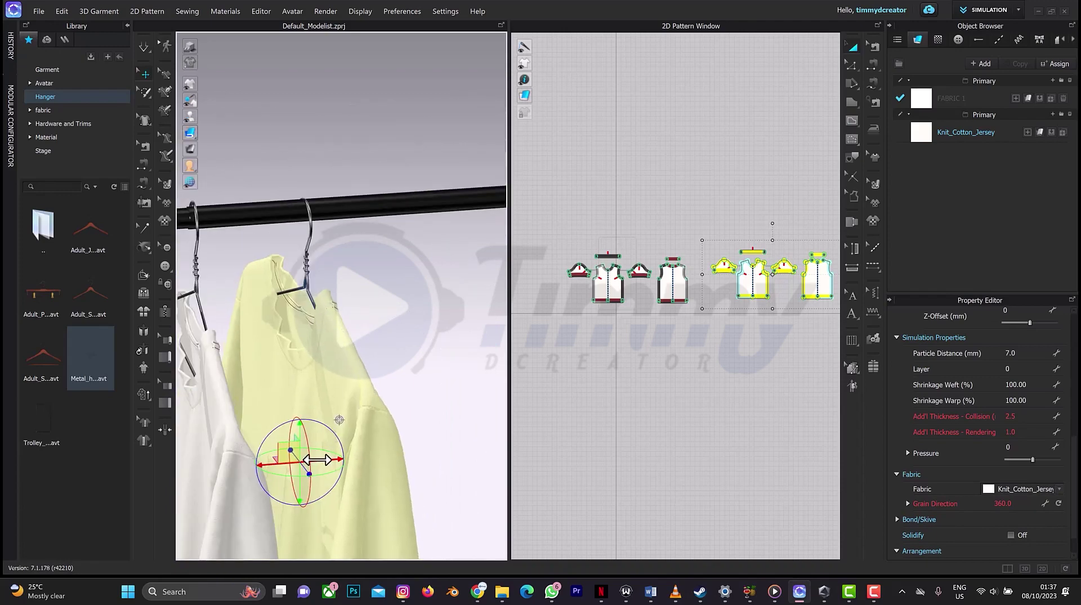
{"action": "right_click_drag", "start_coordinate": [394, 300], "coordinate": [304, 418]}
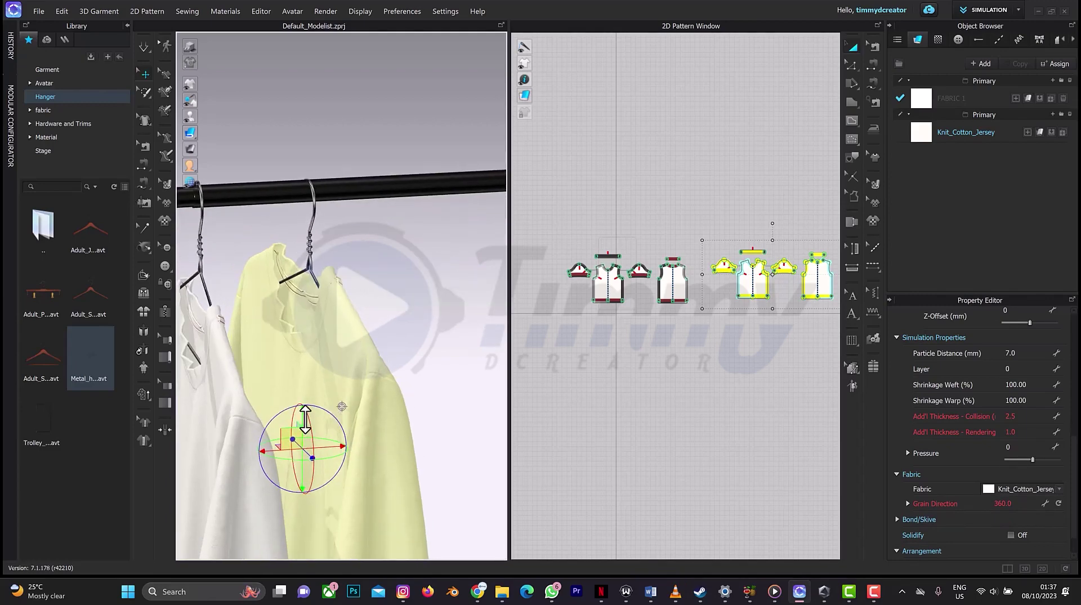
{"action": "left_click_drag", "start_coordinate": [303, 417], "coordinate": [306, 445]}
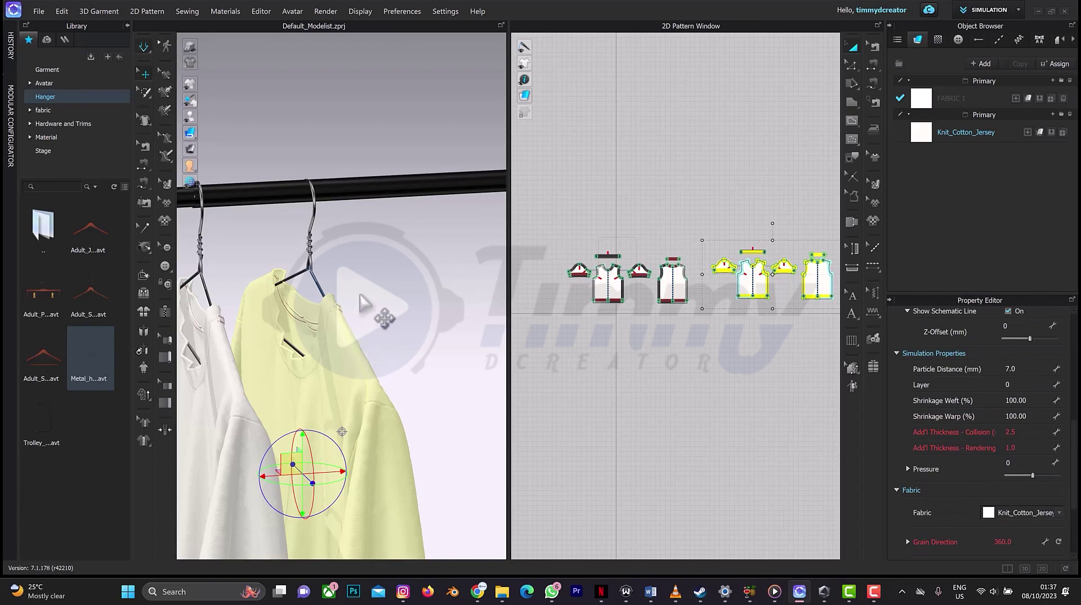
Simulate the duplicated shirt so it settles on the second hanger, and check both hanging shirts
{"action": "key", "text": "space"}
{"action": "right_click_drag", "start_coordinate": [345, 295], "coordinate": [341, 292]}
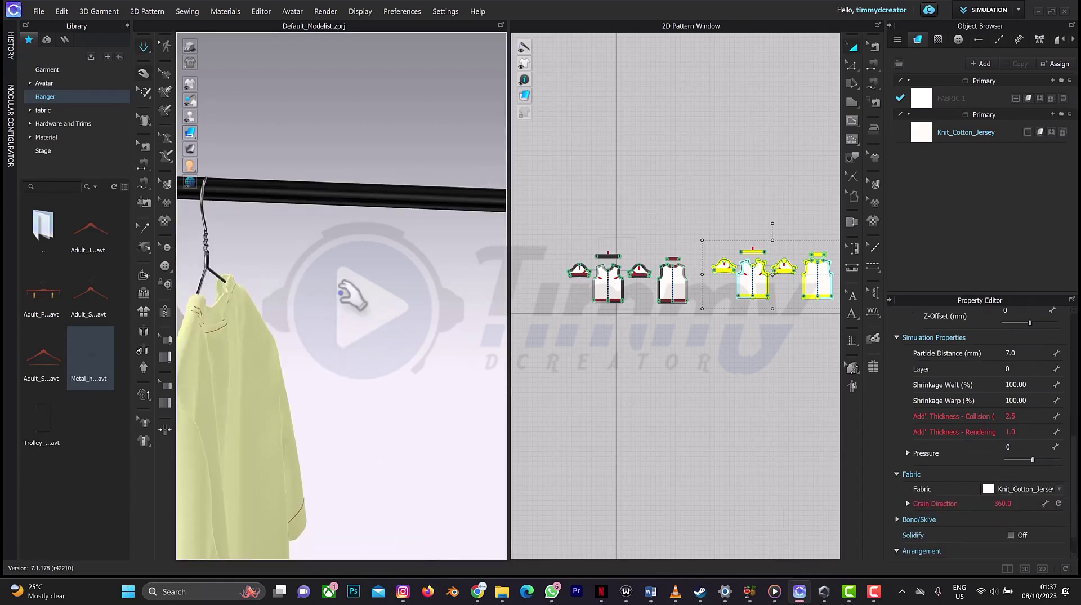
{"action": "right_click_drag", "start_coordinate": [292, 345], "coordinate": [349, 313]}
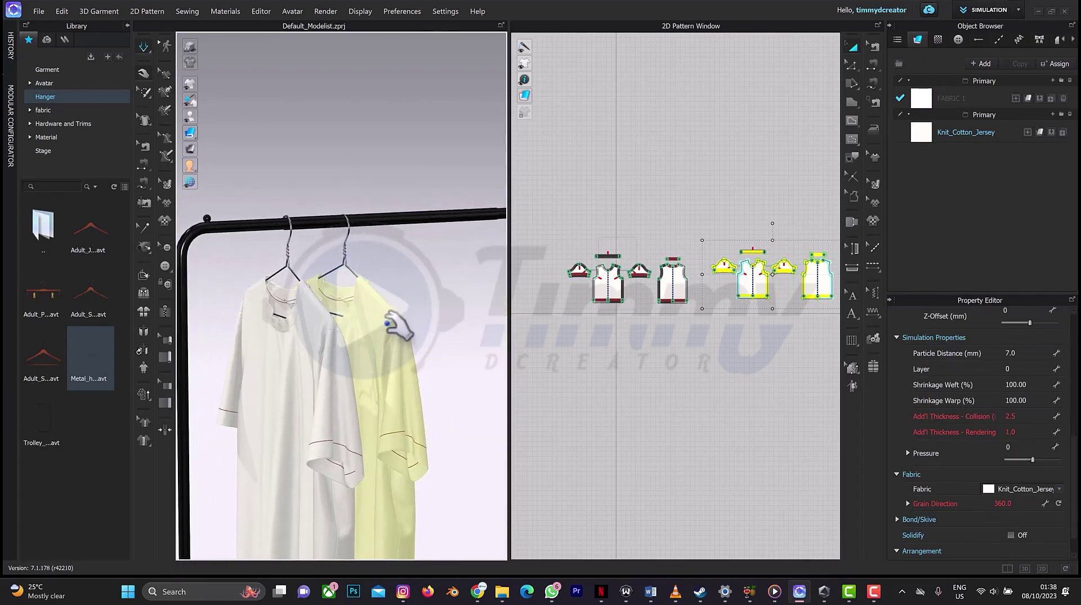
Add a third metal hanger from the hanger library to the scene, keeping the existing avatars by using the Add load type
{"action": "double_click", "coordinate": [86, 350]}
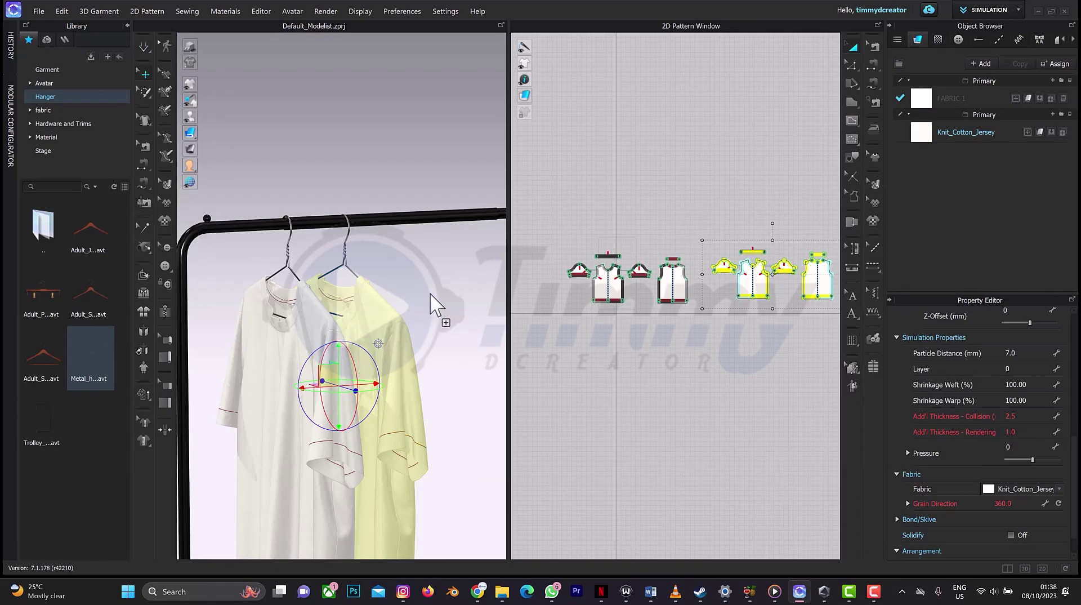
{"action": "key", "text": "ctrl+n"}
{"action": "left_click", "coordinate": [536, 329]}
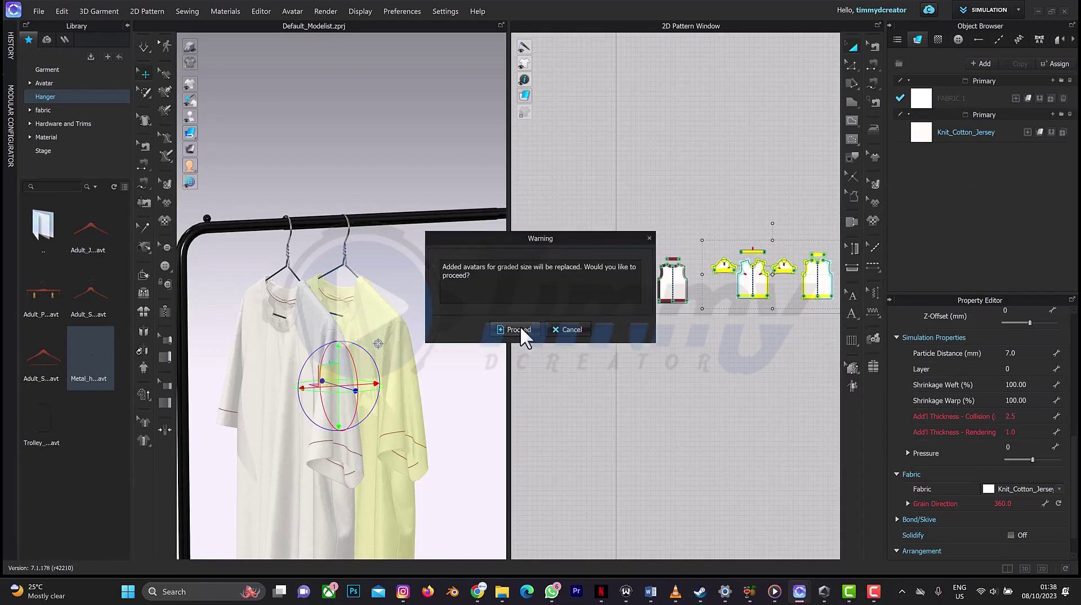
{"action": "left_click", "coordinate": [519, 329]}
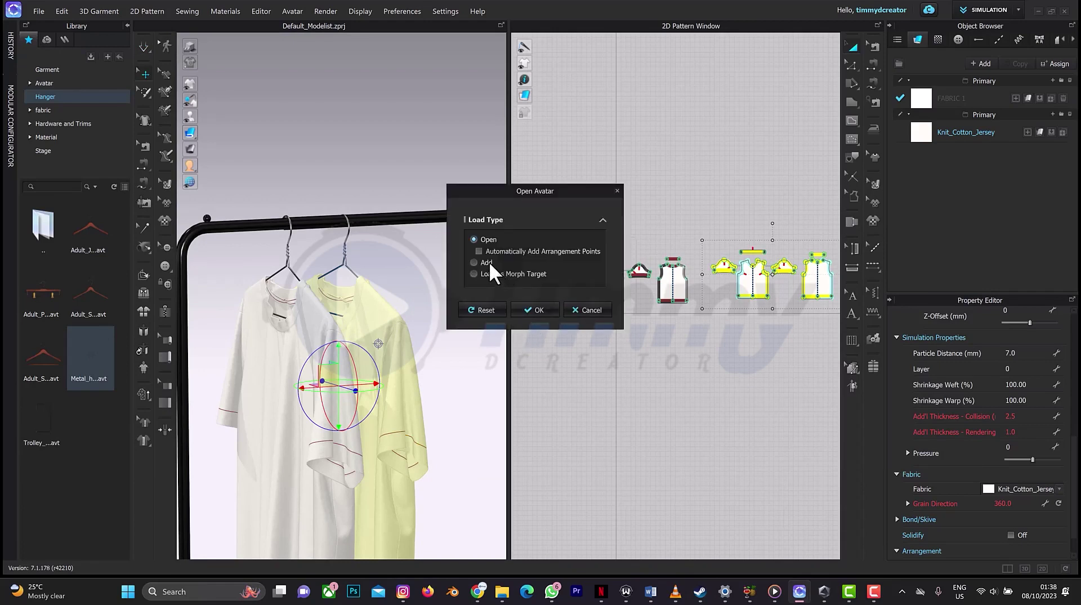
{"action": "left_click", "coordinate": [488, 262]}
{"action": "left_click", "coordinate": [536, 386]}
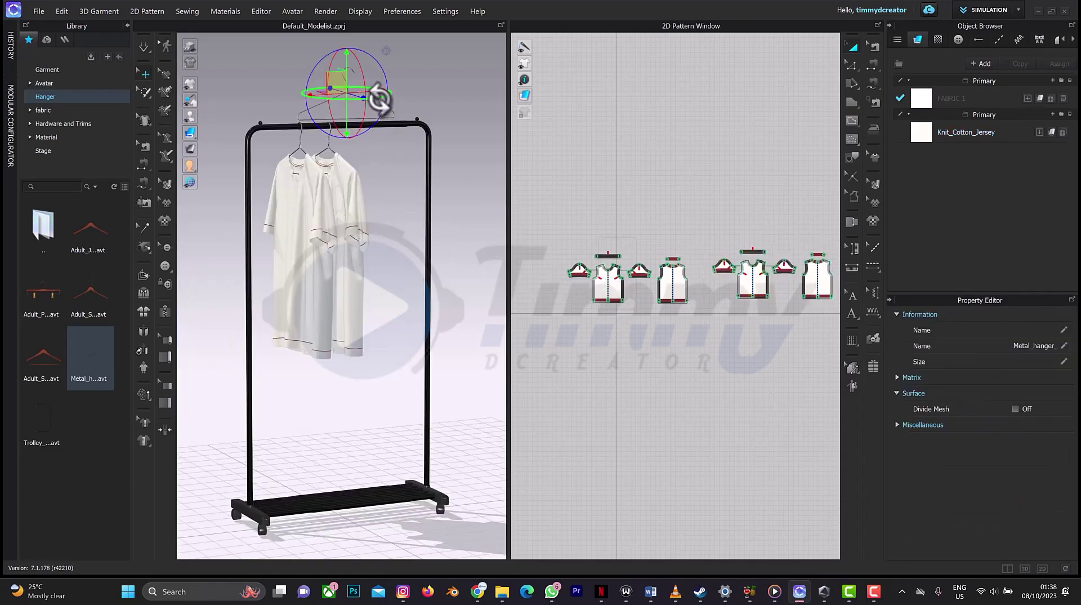
Rotate the new hanger about its vertical axis until it faces the same way as the two hangers already on the rail
{"action": "left_click_drag", "start_coordinate": [369, 88], "coordinate": [271, 94]}
{"action": "scroll", "coordinate": [407, 90], "scroll_direction": "up", "scroll_amount": 3}
{"action": "right_click_drag", "start_coordinate": [413, 95], "coordinate": [387, 127]}
{"action": "left_click_drag", "start_coordinate": [366, 160], "coordinate": [321, 155]}
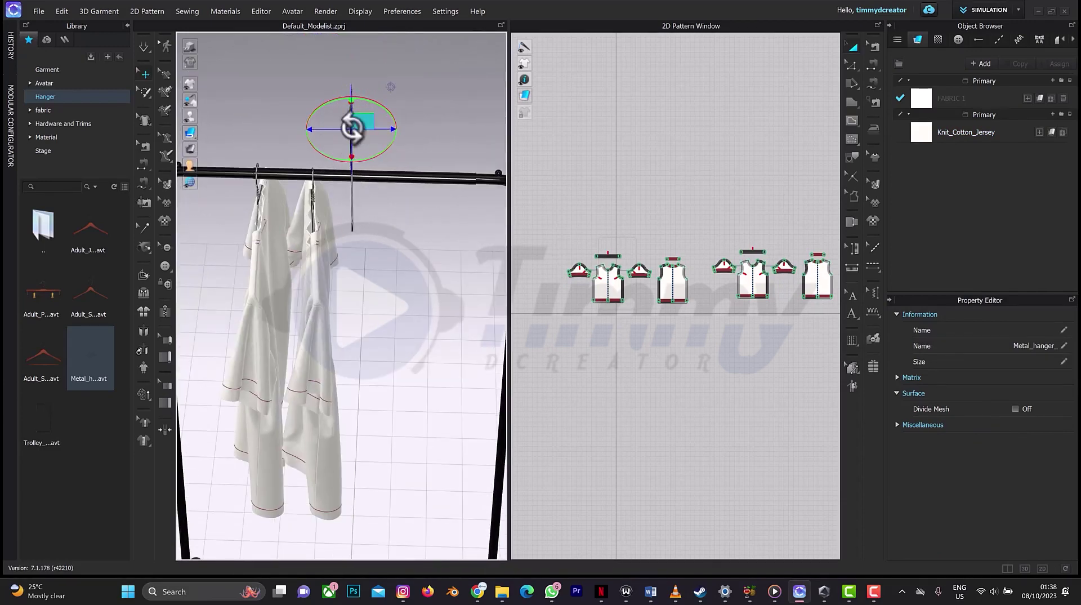
Lower the new hanger and shift it so its hook sits over the rail beside the second hanger
{"action": "right_click_drag", "start_coordinate": [351, 128], "coordinate": [367, 117]}
{"action": "middle_click_drag", "start_coordinate": [360, 48], "coordinate": [339, 109]}
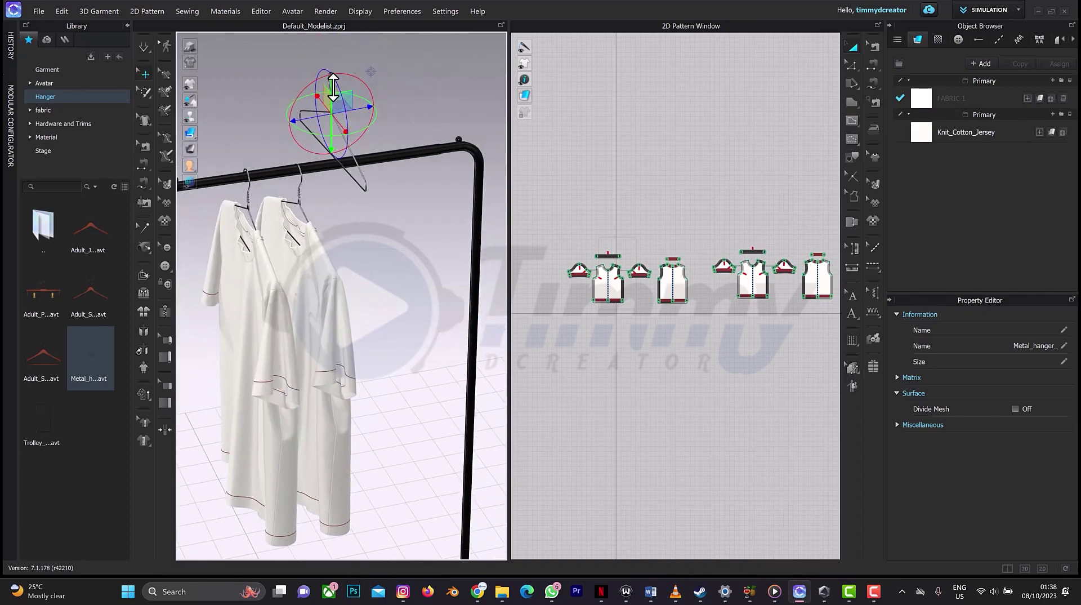
{"action": "left_click_drag", "start_coordinate": [334, 87], "coordinate": [341, 169]}
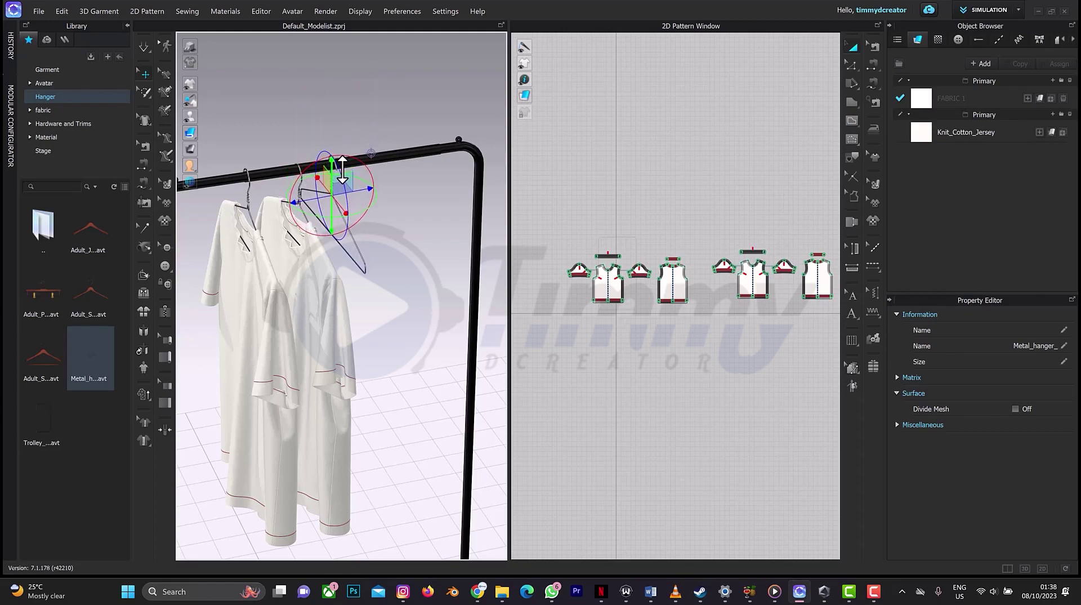
{"action": "left_click_drag", "start_coordinate": [314, 216], "coordinate": [380, 155]}
{"action": "right_click_drag", "start_coordinate": [386, 173], "coordinate": [343, 111]}
{"action": "left_click_drag", "start_coordinate": [334, 112], "coordinate": [333, 112]}
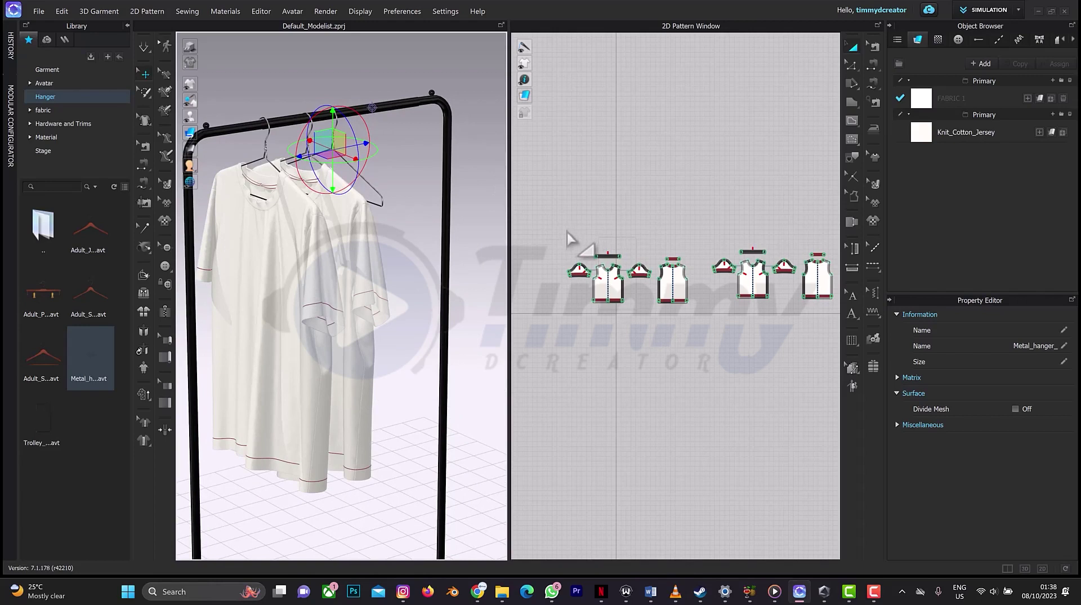
Duplicate all of the original shirt's pattern pieces and place the copy on the free side of the originals in the 2D layout
{"action": "left_click_drag", "start_coordinate": [567, 234], "coordinate": [692, 317]}
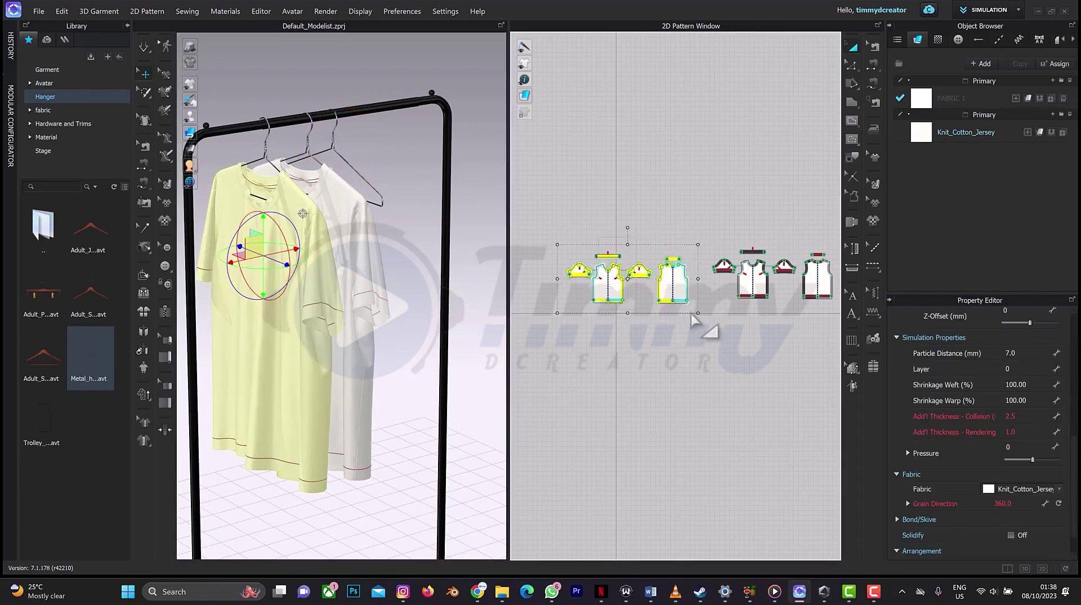
{"action": "key", "text": "ctrl+c"}
{"action": "key", "text": "ctrl+v"}
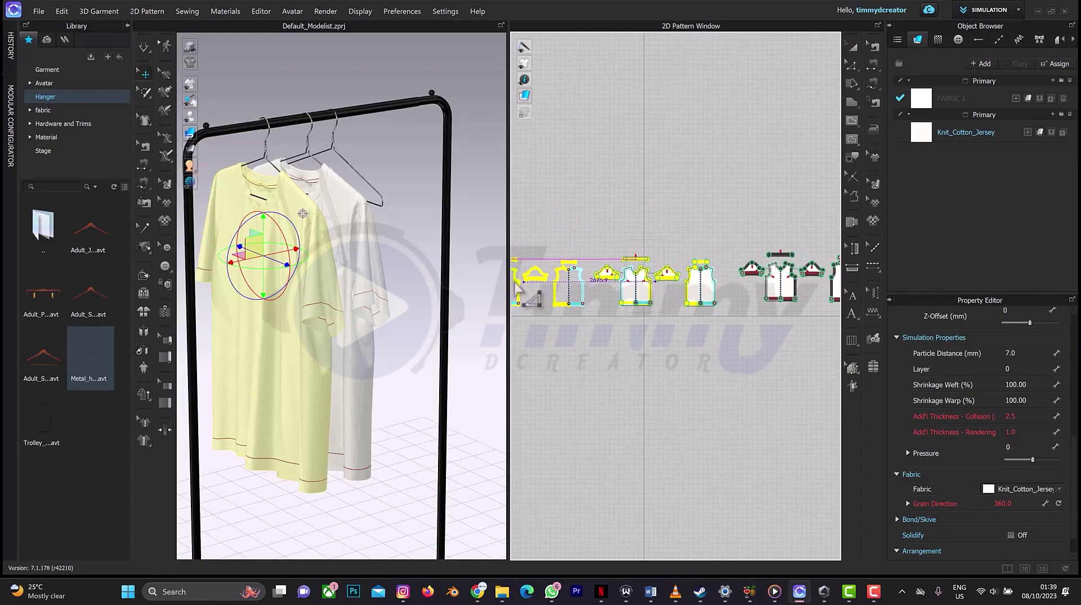
{"action": "left_click", "coordinate": [515, 283]}
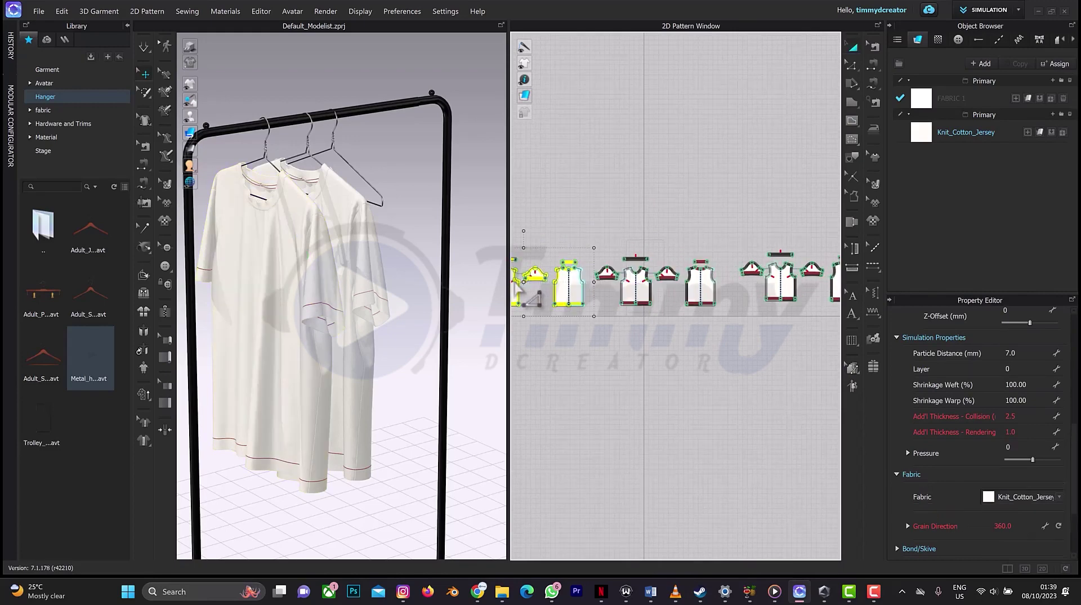
Bring the newly duplicated shirt from outside the rack onto the rail area around the third hanger
{"action": "scroll", "coordinate": [334, 212], "scroll_direction": "down", "scroll_amount": 5}
{"action": "scroll", "coordinate": [365, 232], "scroll_direction": "down", "scroll_amount": 3}
{"action": "scroll", "coordinate": [459, 236], "scroll_direction": "up", "scroll_amount": 2}
{"action": "middle_click_drag", "start_coordinate": [475, 238], "coordinate": [378, 280]}
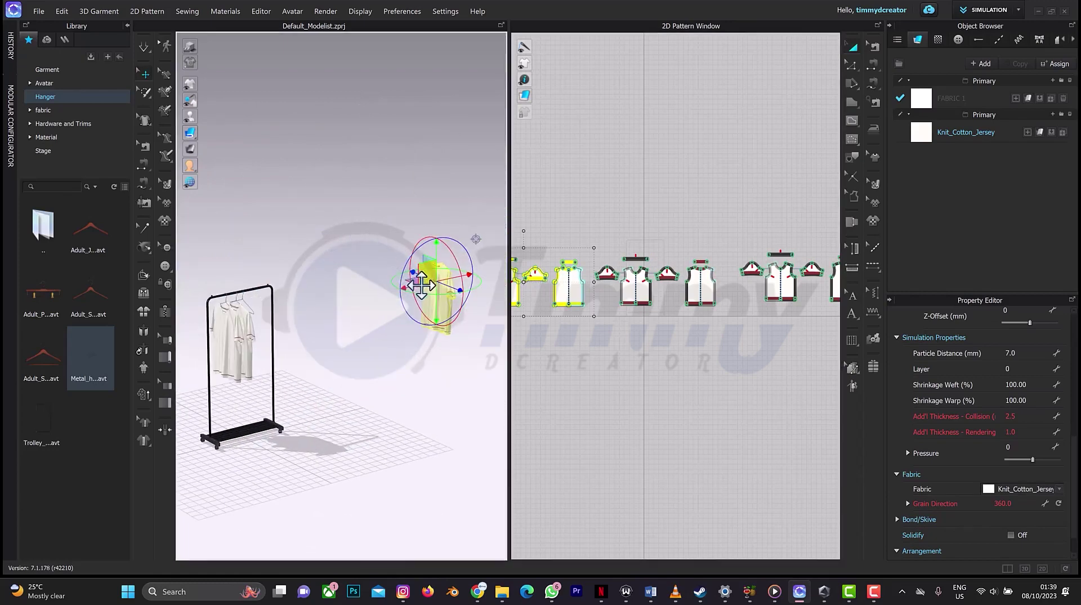
{"action": "left_click_drag", "start_coordinate": [343, 303], "coordinate": [241, 322]}
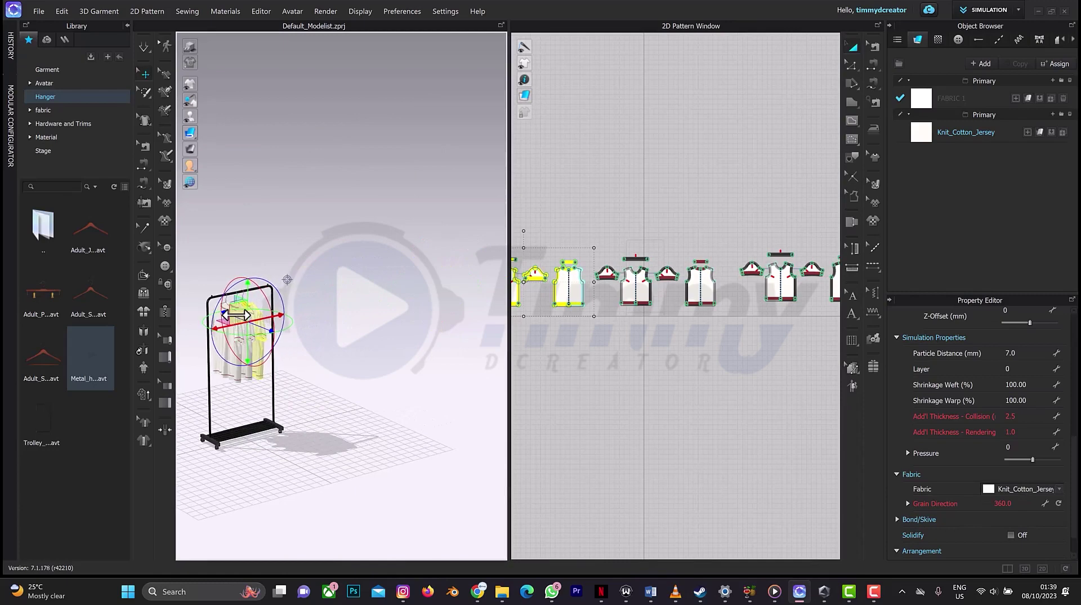
Fine-tune the new shirt's position along the rail and its height so it fits around the third hanger's arms, clear of its neighbour
{"action": "scroll", "coordinate": [270, 291], "scroll_direction": "down", "scroll_amount": 2}
{"action": "scroll", "coordinate": [276, 300], "scroll_direction": "up", "scroll_amount": 5}
{"action": "middle_click_drag", "start_coordinate": [290, 305], "coordinate": [431, 274]}
{"action": "scroll", "coordinate": [415, 304], "scroll_direction": "up", "scroll_amount": 5}
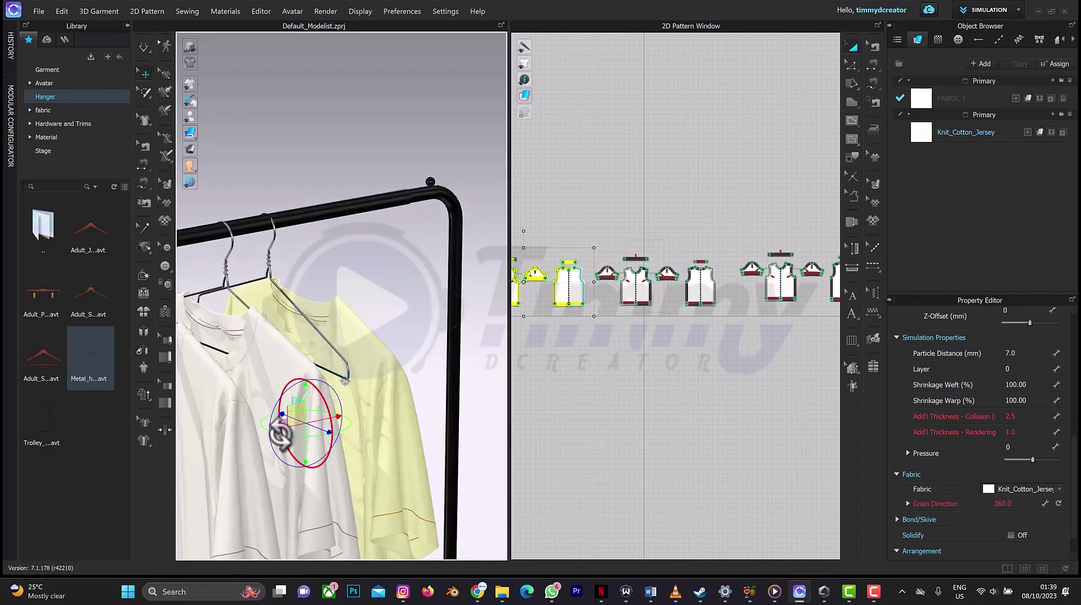
{"action": "left_click_drag", "start_coordinate": [283, 429], "coordinate": [255, 441]}
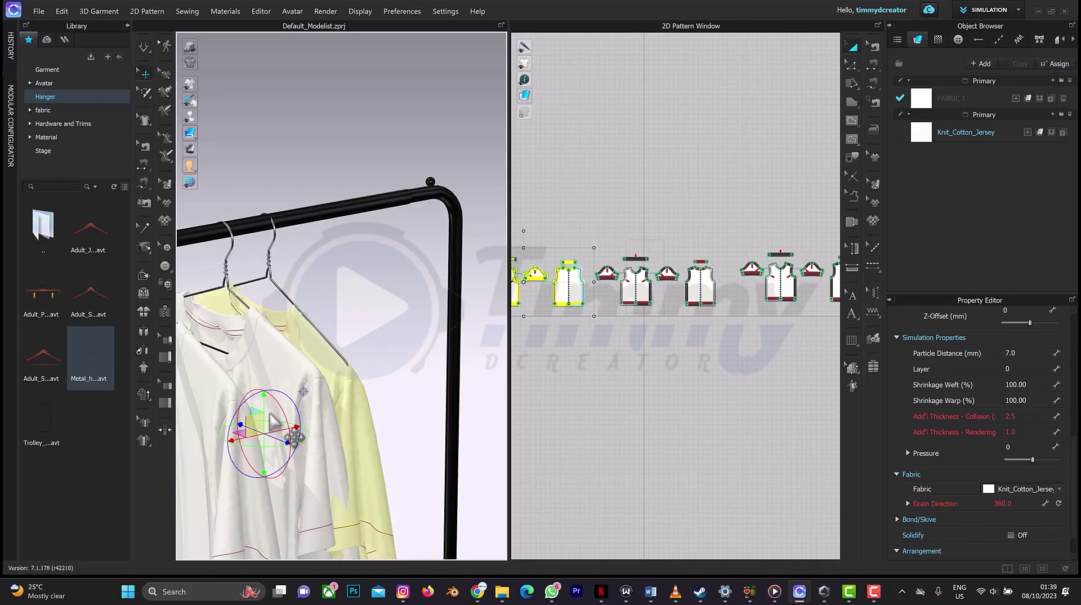
{"action": "left_click_drag", "start_coordinate": [264, 404], "coordinate": [265, 397]}
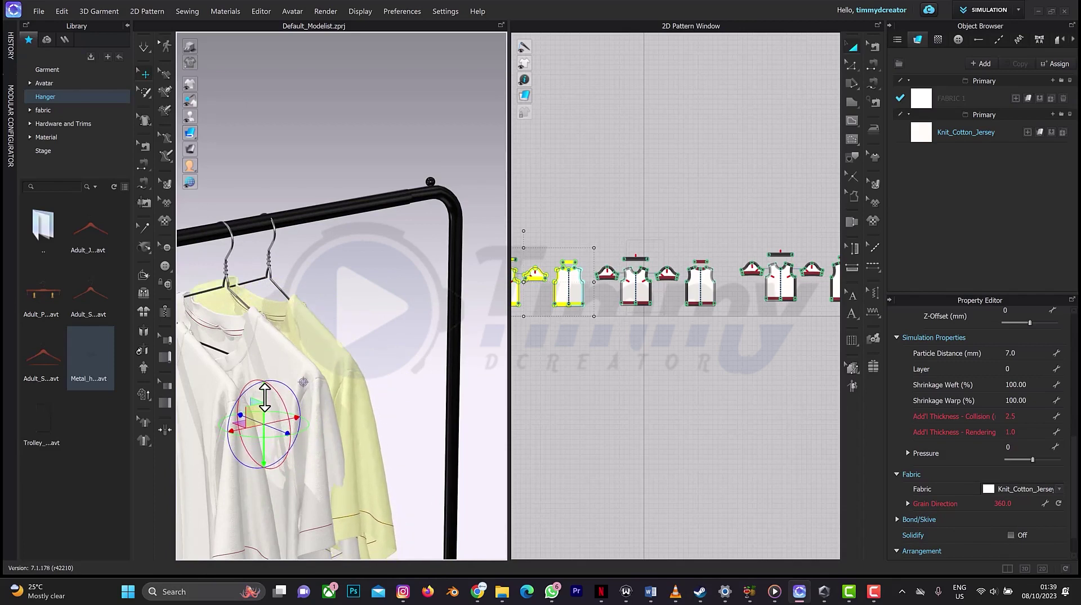
{"action": "right_click_drag", "start_coordinate": [314, 338], "coordinate": [345, 382]}
{"action": "left_click_drag", "start_coordinate": [292, 394], "coordinate": [295, 394]}
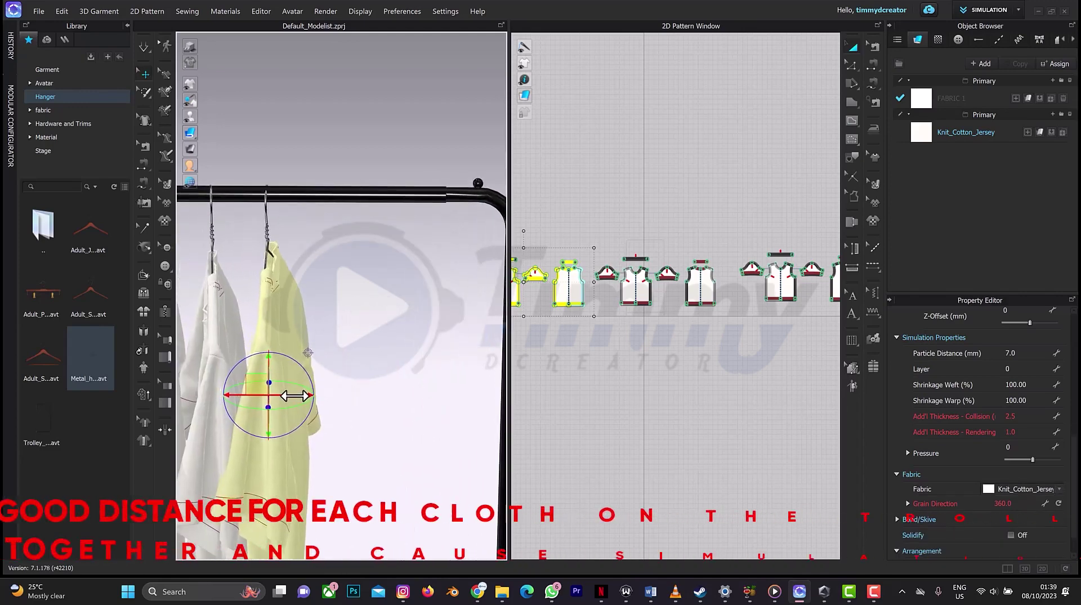
{"action": "mouse_move", "coordinate": [317, 266]}
{"action": "right_mouse_down"}
{"action": "mouse_move", "coordinate": [336, 262]}
{"action": "mouse_move", "coordinate": [325, 268]}
{"action": "right_mouse_up"}
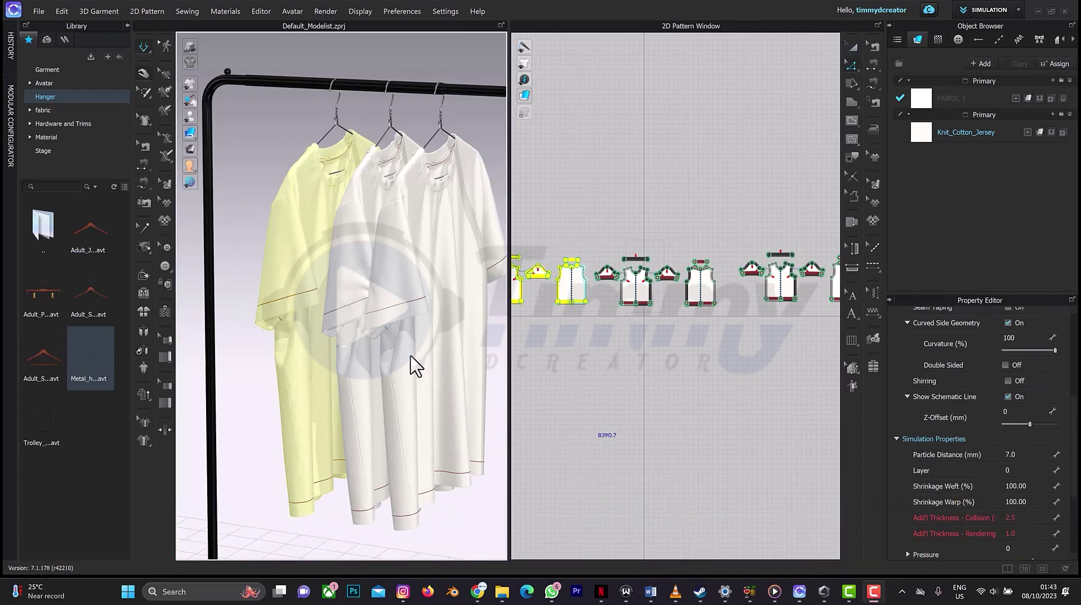
{"action": "scroll", "coordinate": [418, 363], "scroll_direction": "down", "scroll_amount": 3}
{"action": "right_click_drag", "start_coordinate": [450, 320], "coordinate": [418, 298]}
{"action": "scroll", "coordinate": [420, 292], "scroll_direction": "down", "scroll_amount": 3}
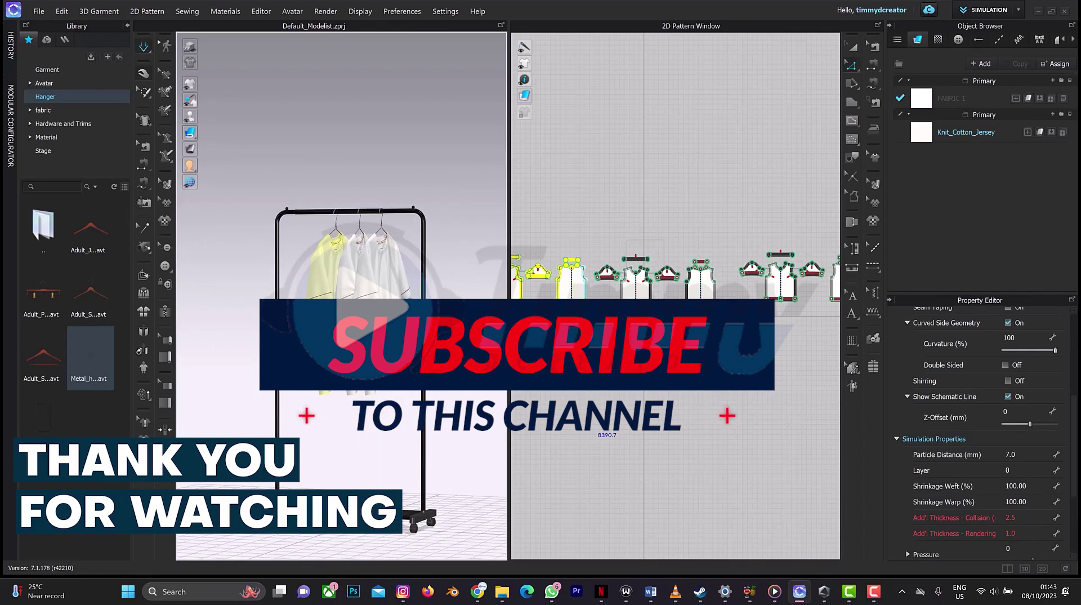